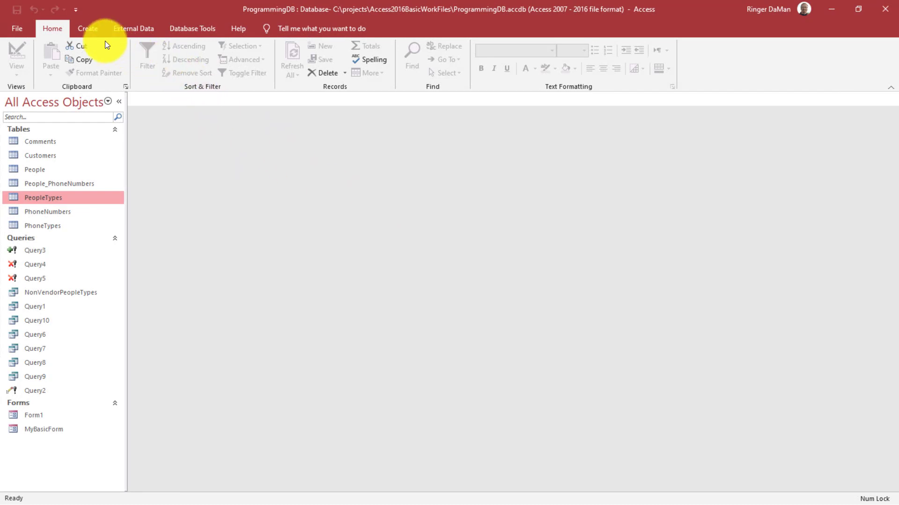
- Create a new blank form in Design view and open the People table's design
click(93, 29)
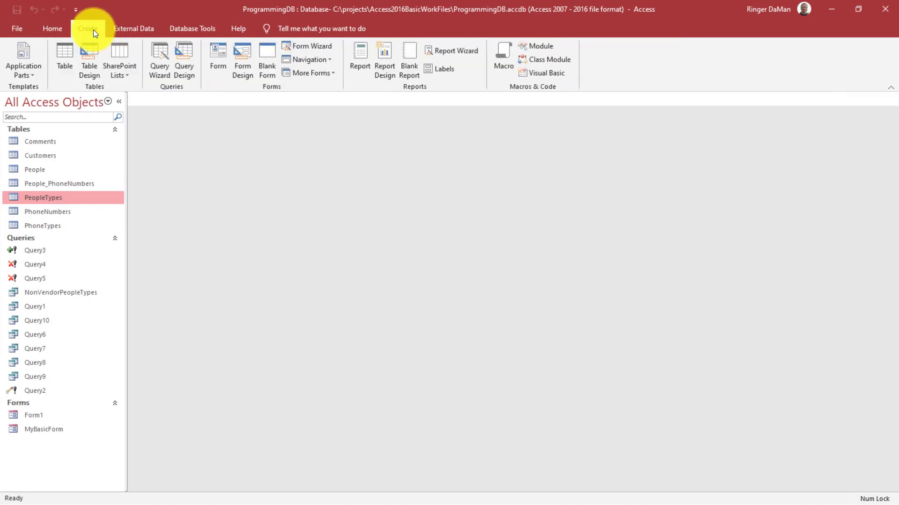
click(250, 63)
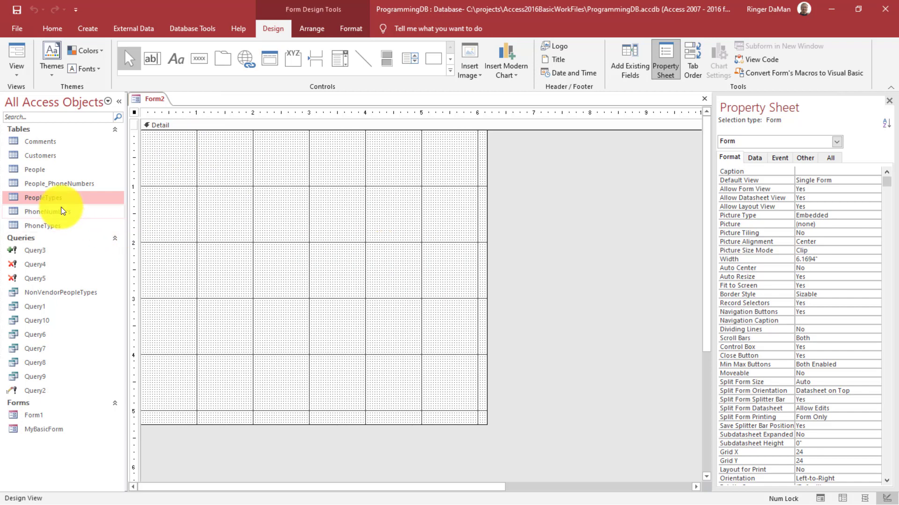
click(52, 171)
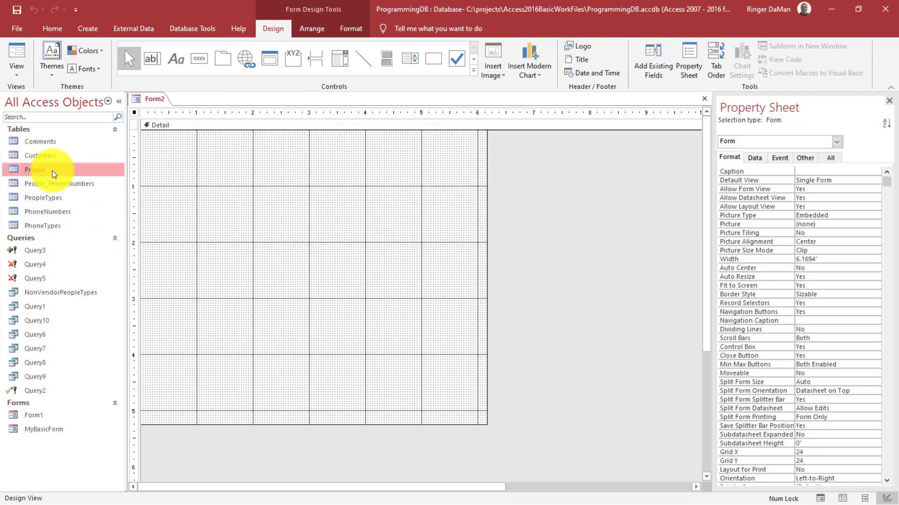
right_click(53, 174)
click(91, 192)
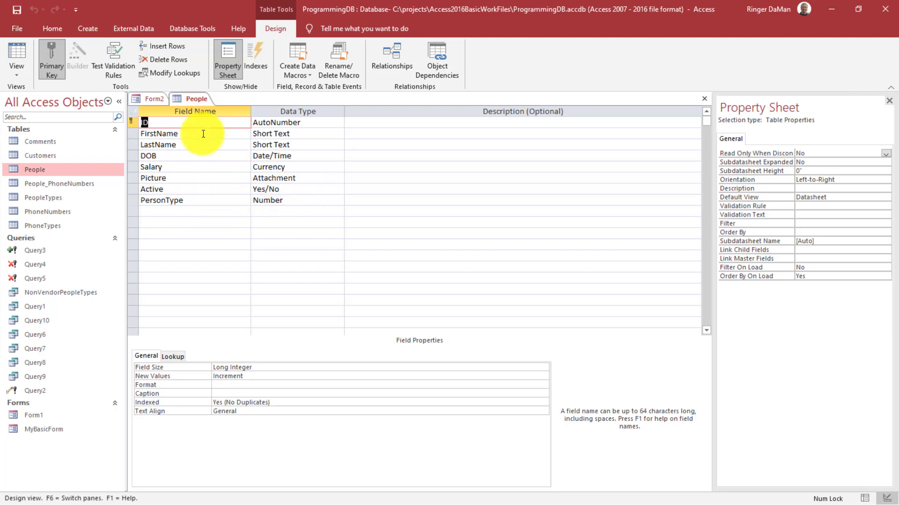
- Inspect People's PersonType data and the PeopleTypes table, ending back on Form2
click(22, 53)
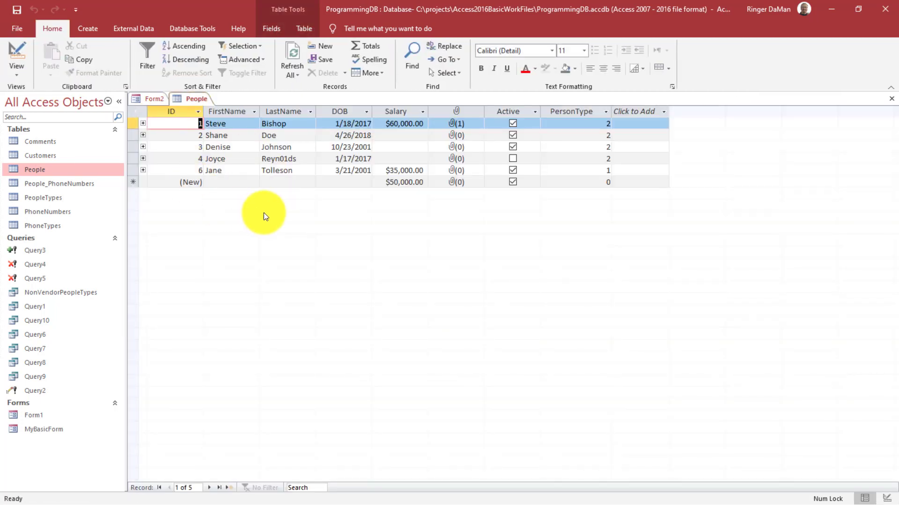
click(583, 113)
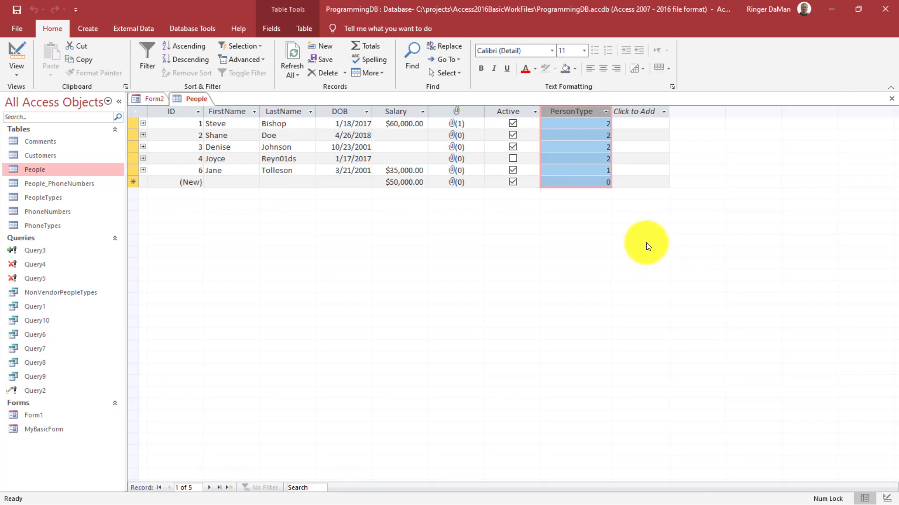
double_click(60, 195)
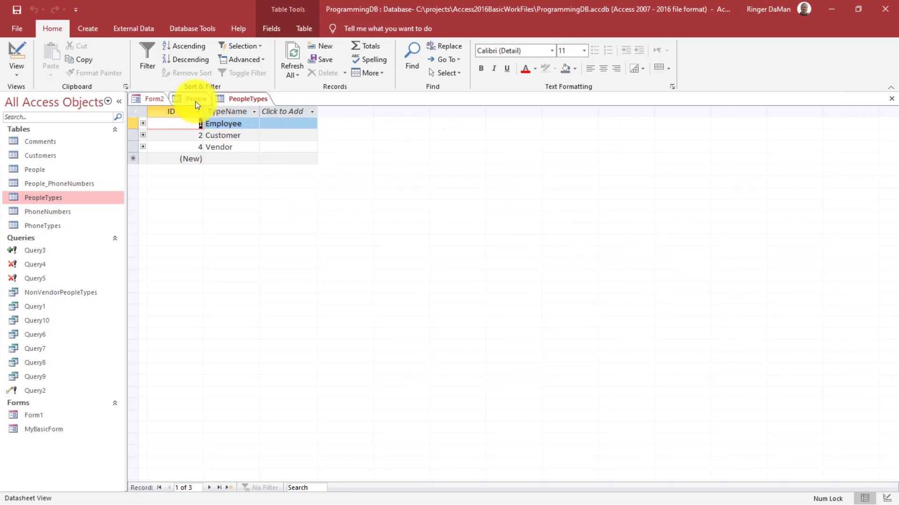
click(156, 102)
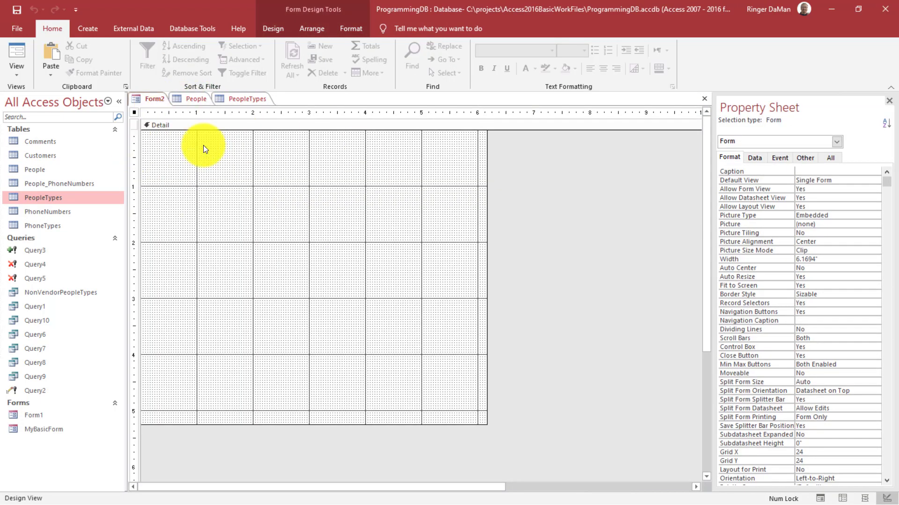
click(192, 99)
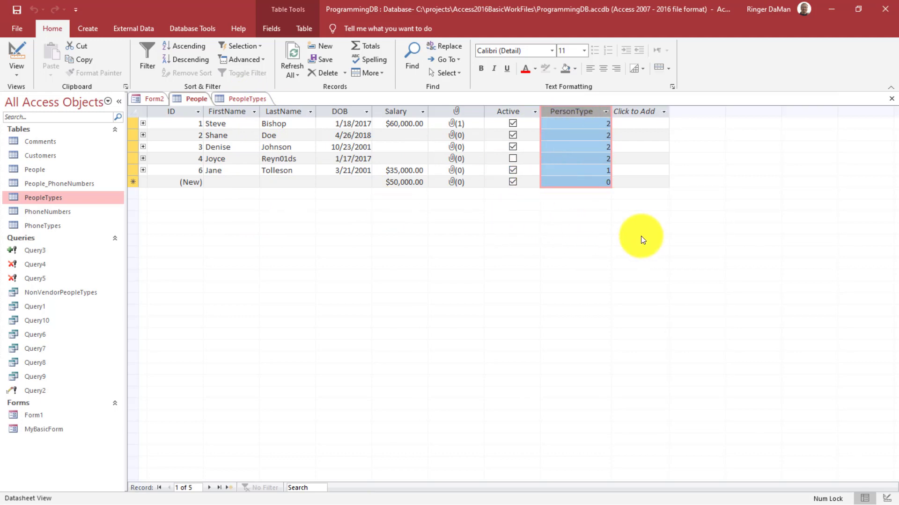
click(253, 99)
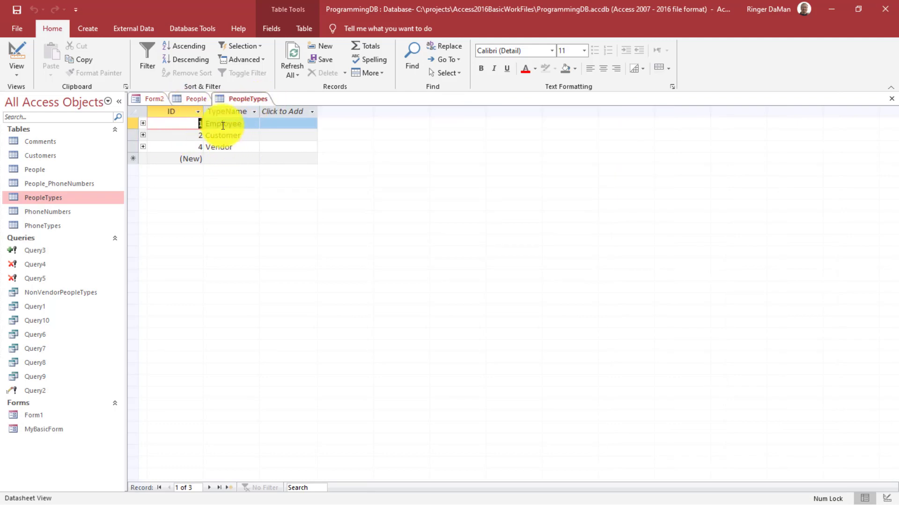
click(155, 99)
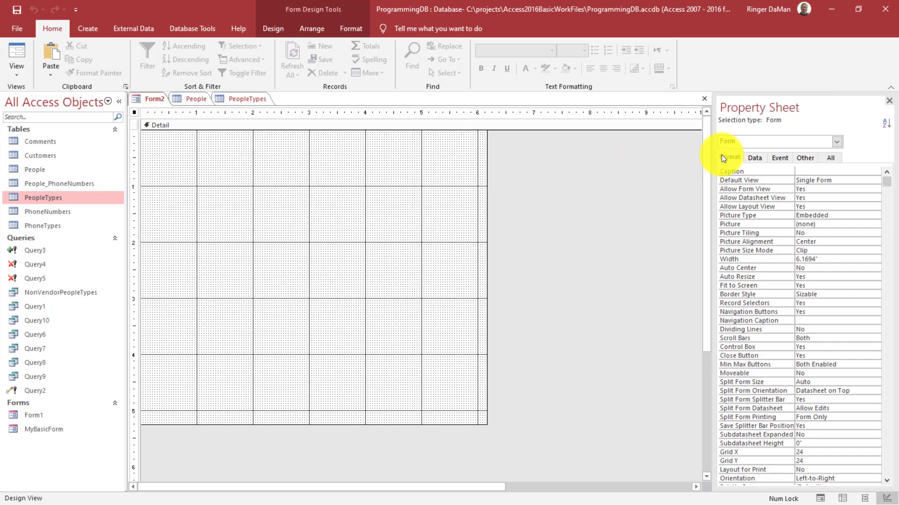
- Set the blank form's Record Source to the People table
click(754, 160)
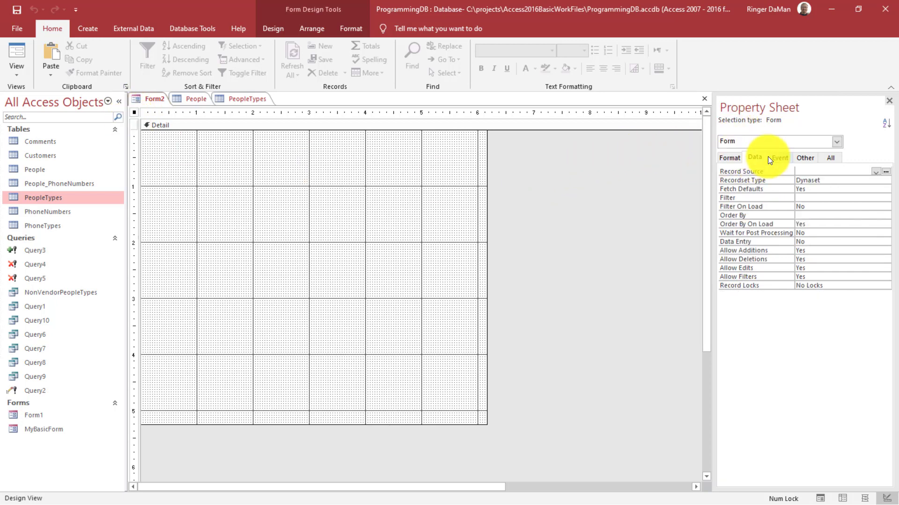
click(876, 172)
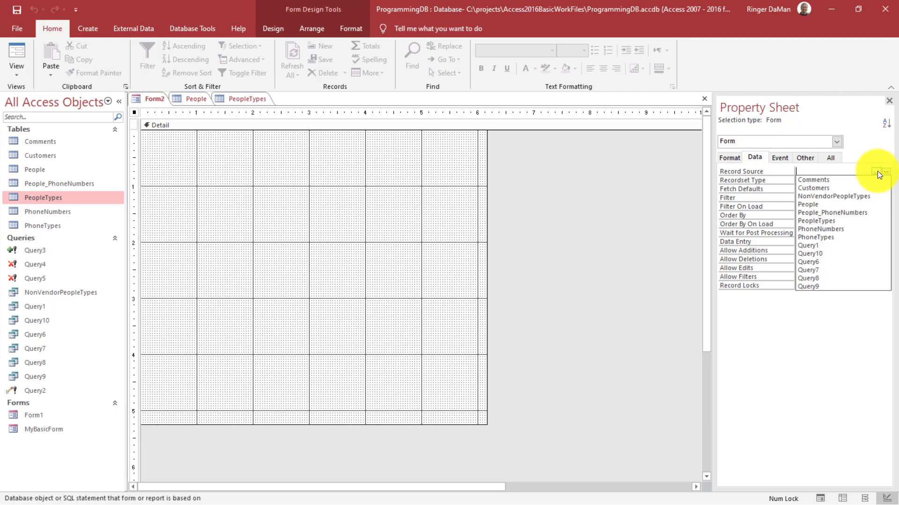
click(818, 204)
click(244, 202)
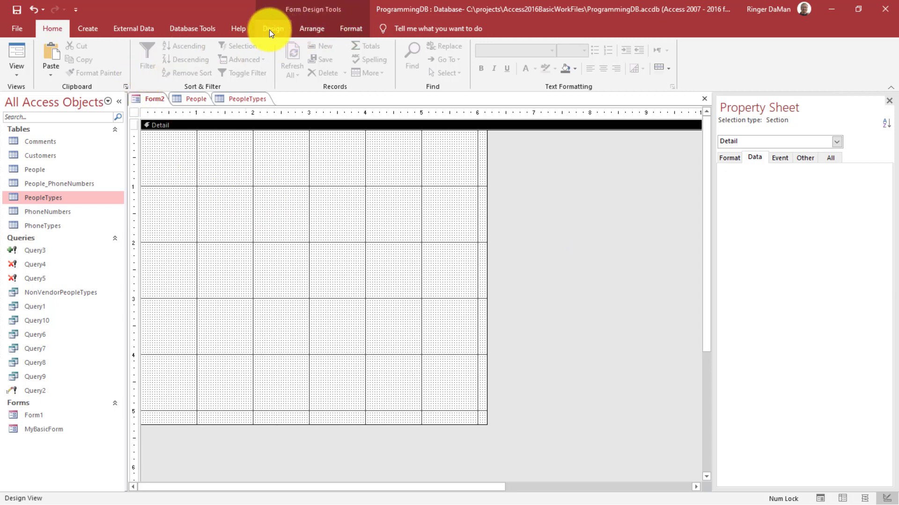
- Open MyBasicForm in Design view to check its title label's font size, then return to Form2
double_click(46, 429)
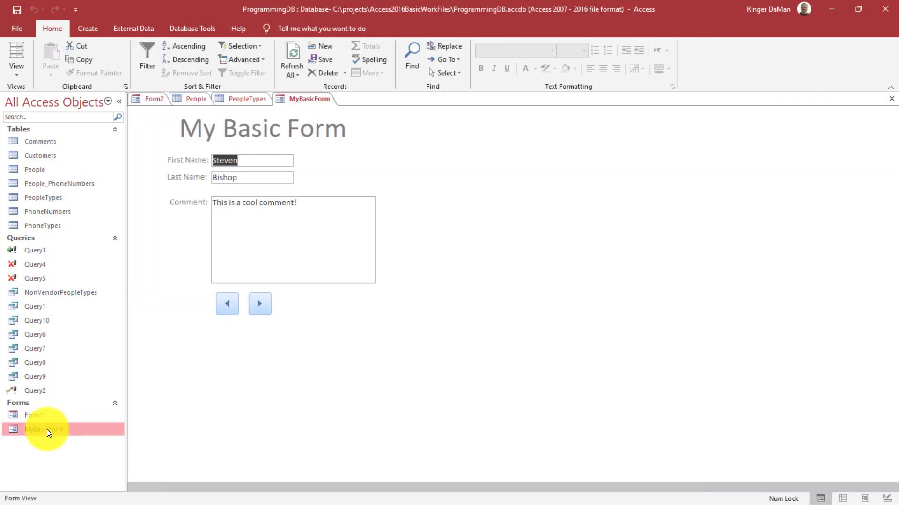
right_click(303, 102)
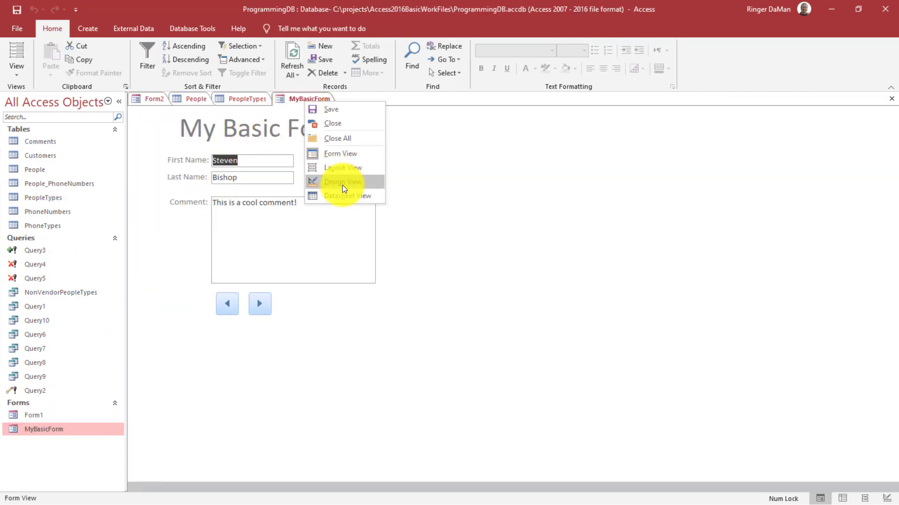
click(341, 183)
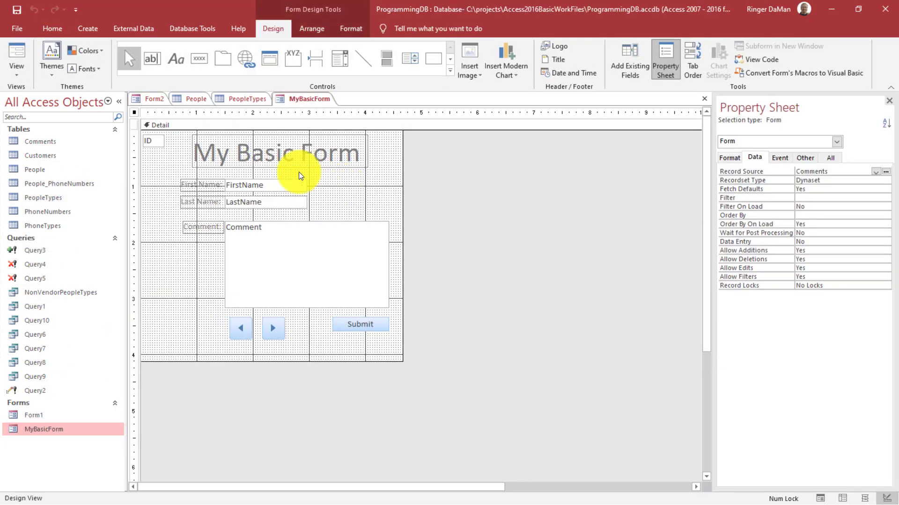
click(260, 137)
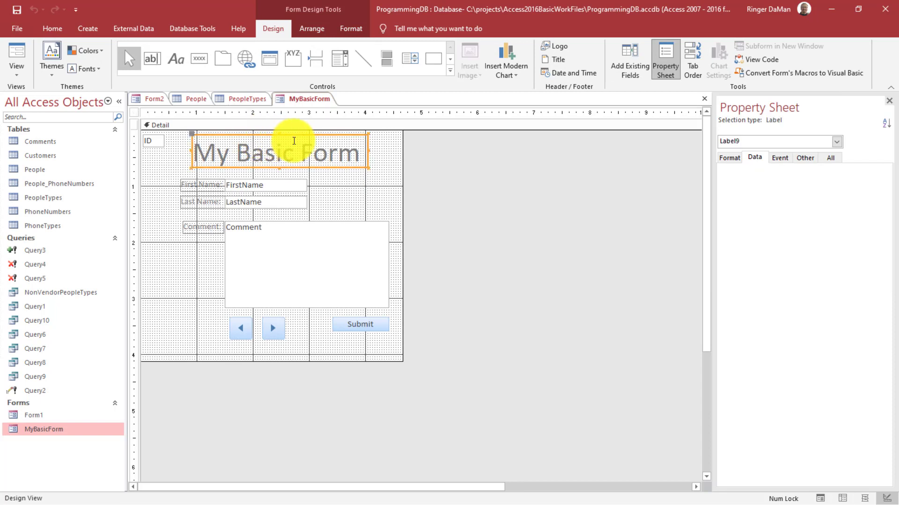
click(351, 29)
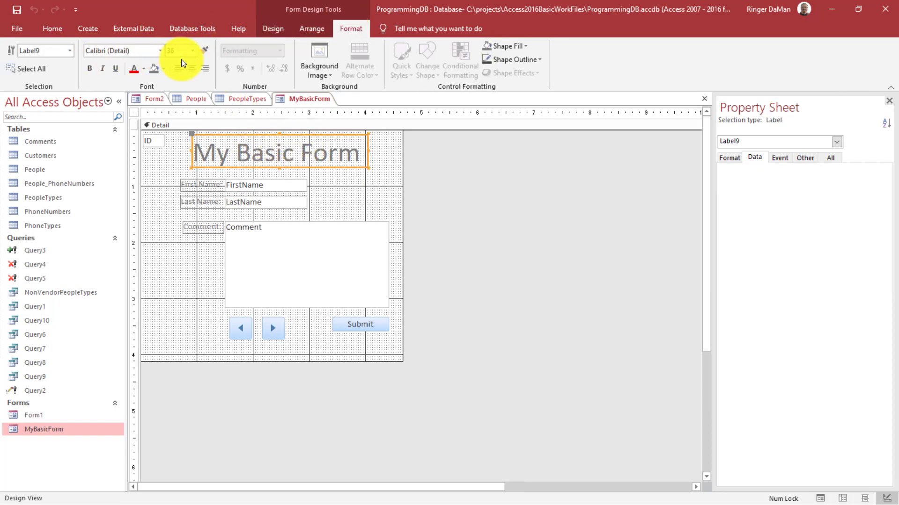
click(261, 141)
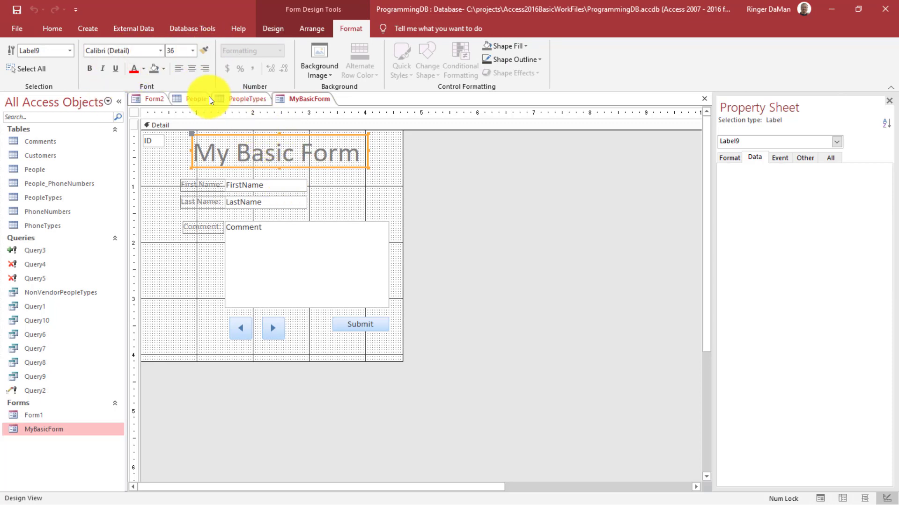
click(154, 98)
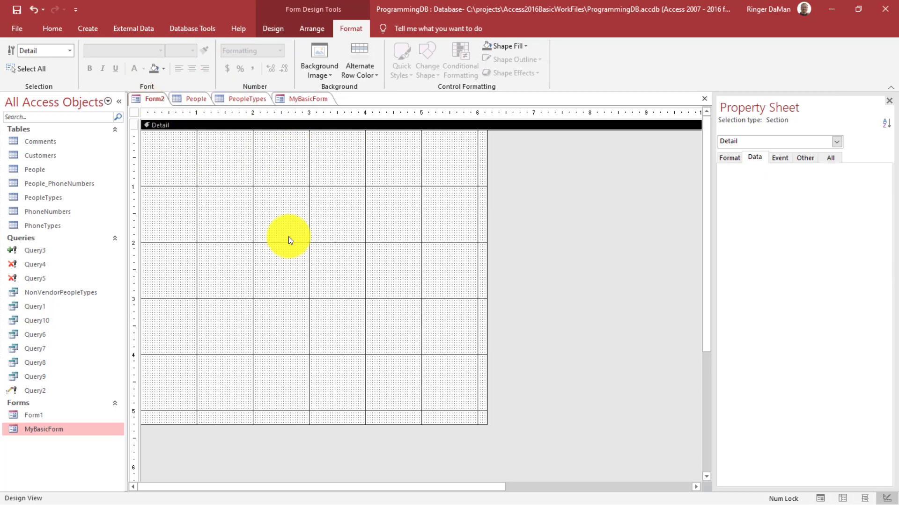
- Add a 'People' label near the form's top left and set its font size to 36
click(89, 29)
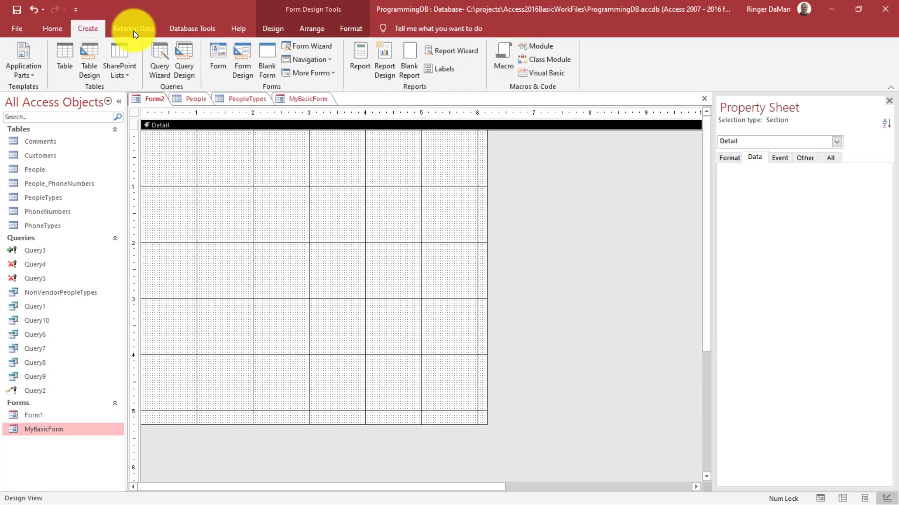
click(269, 30)
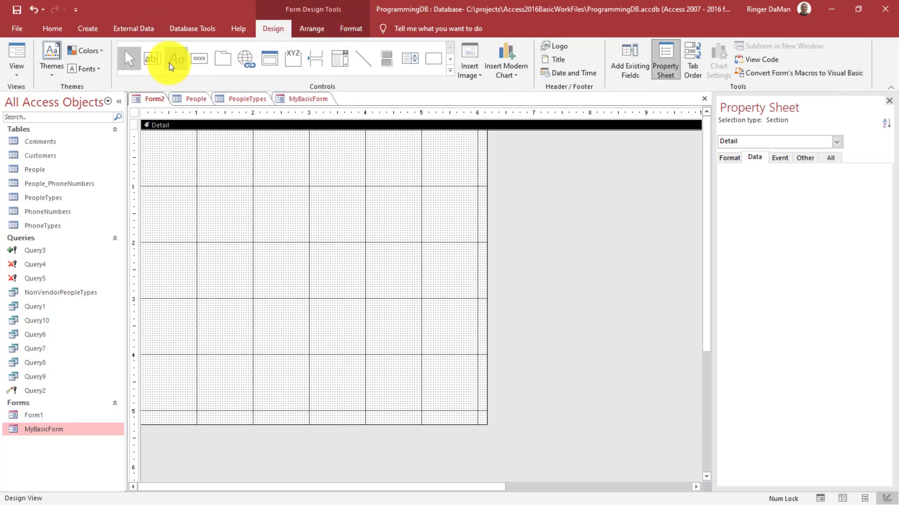
click(170, 63)
click(185, 156)
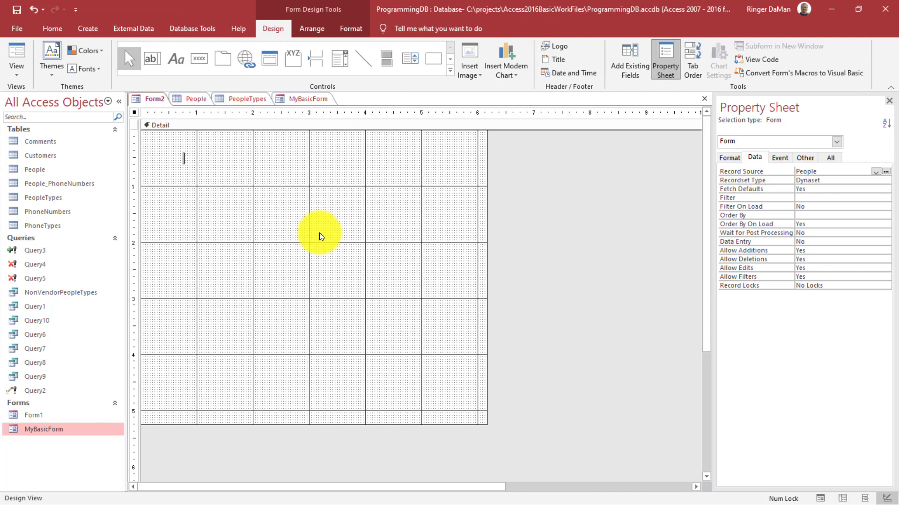
text(People)
click(257, 170)
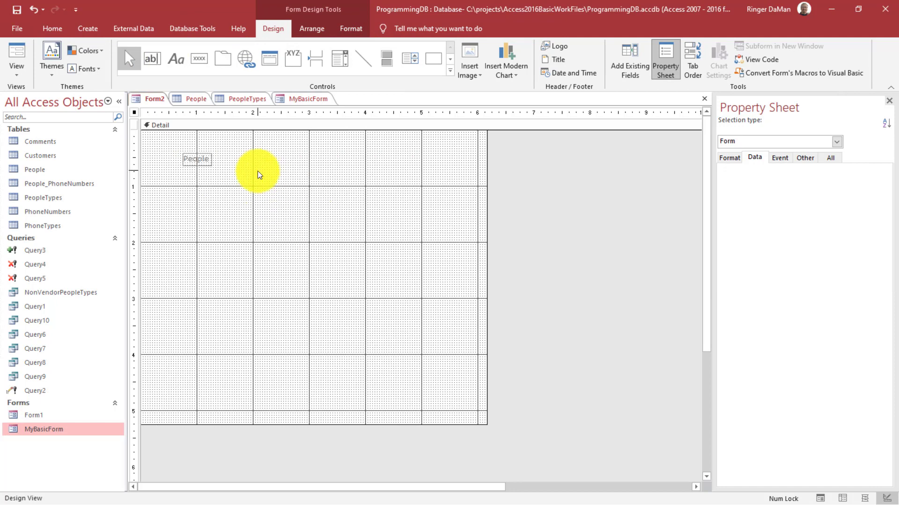
click(207, 160)
click(363, 27)
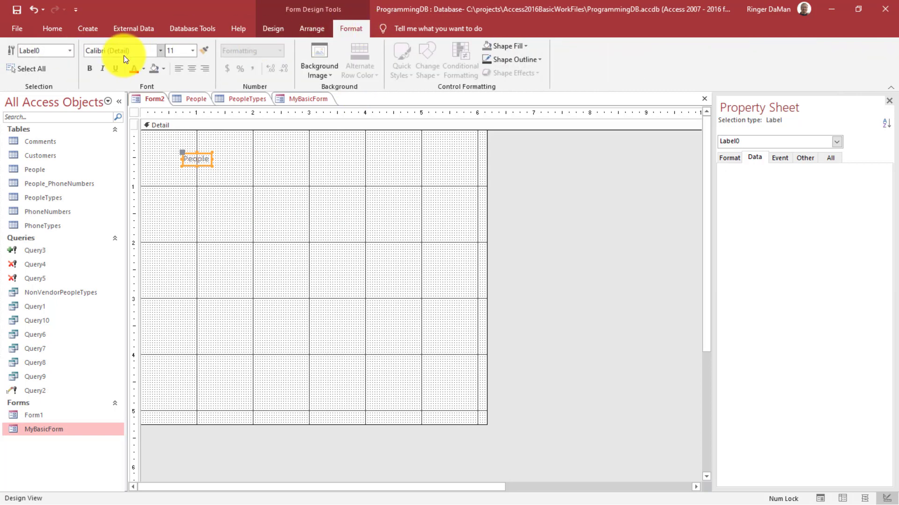
click(193, 50)
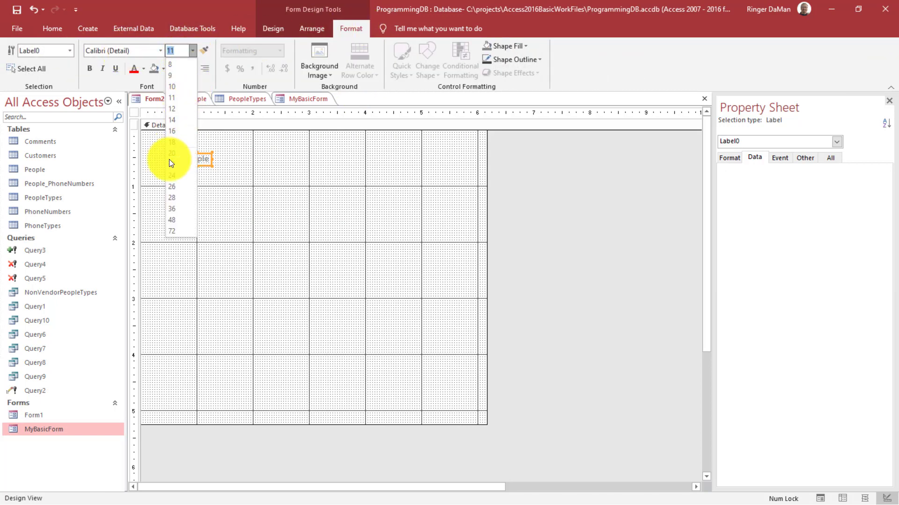
click(173, 209)
click(250, 190)
- Re-enter the 'People' title text and move the label up and to the right
click(193, 157)
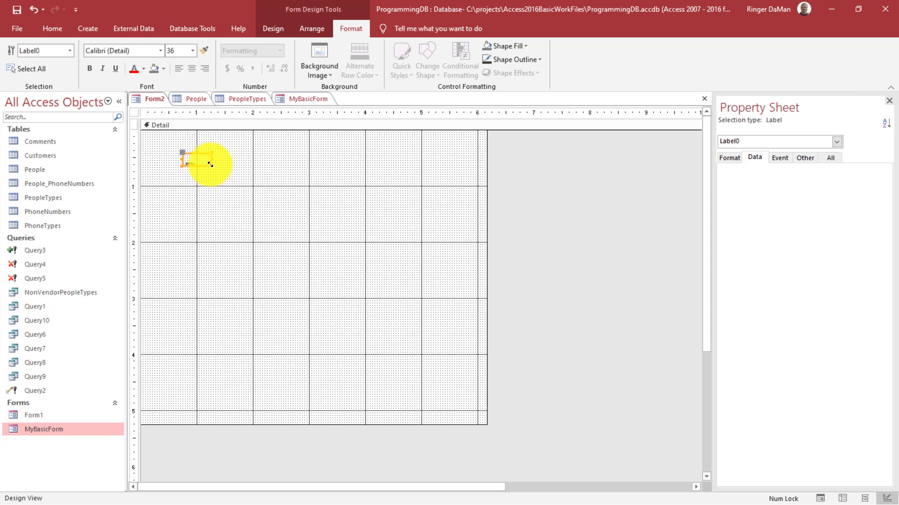
click(237, 192)
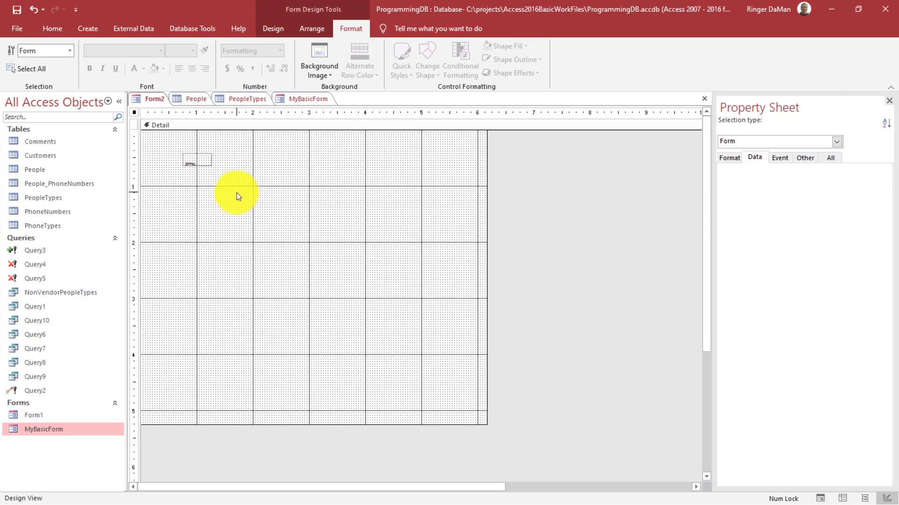
click(201, 160)
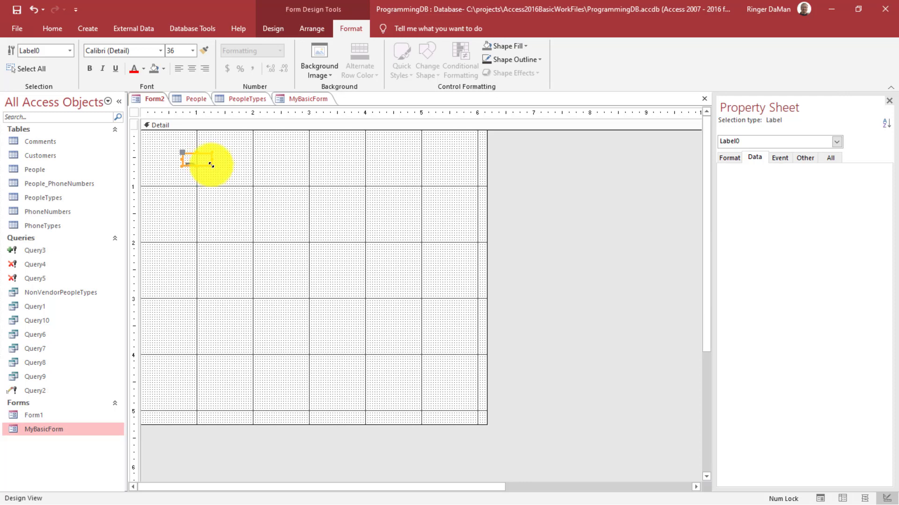
text(People)
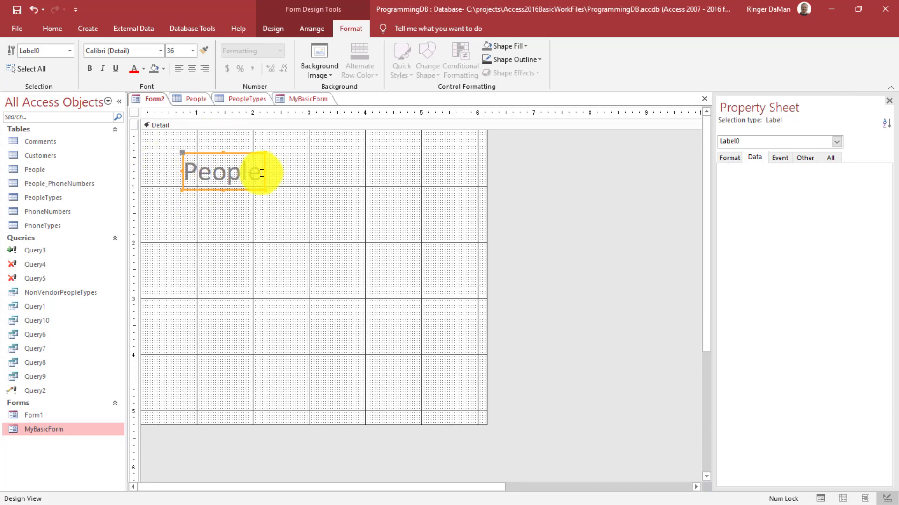
click(372, 228)
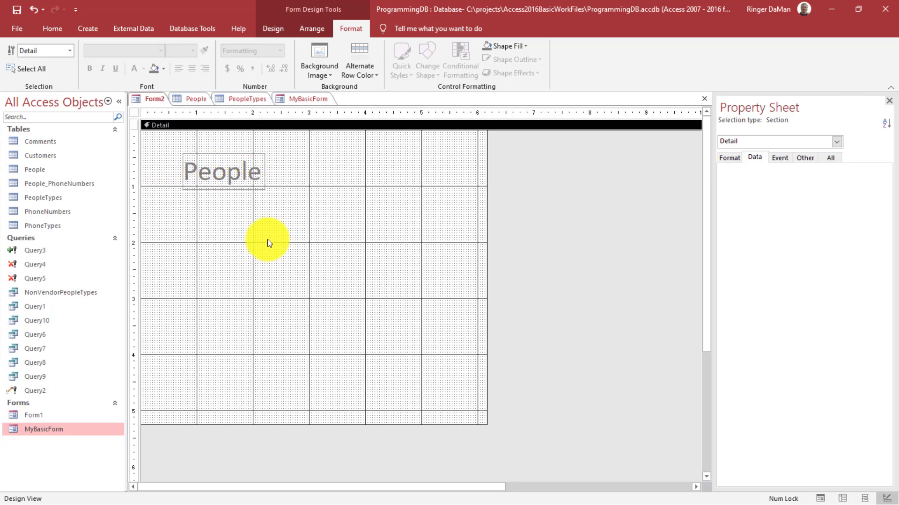
click(221, 168)
drag(231, 152, 245, 139)
click(257, 195)
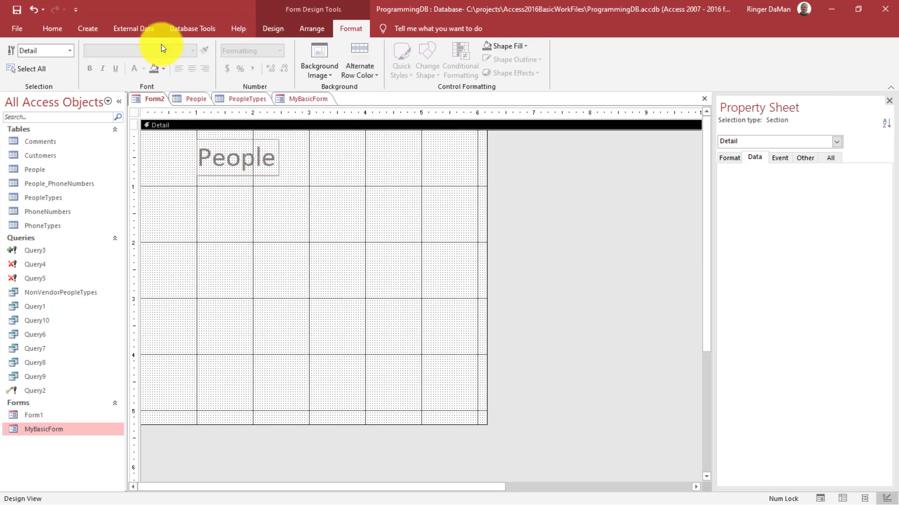
- Insert a text box without its Text1 label and bind it to the ID field
click(273, 28)
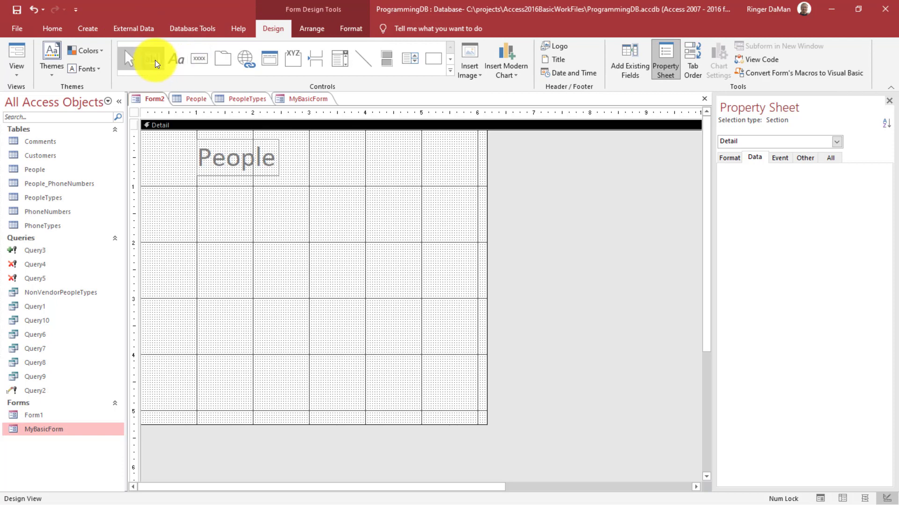
click(152, 59)
click(210, 188)
click(160, 195)
key(Delete)
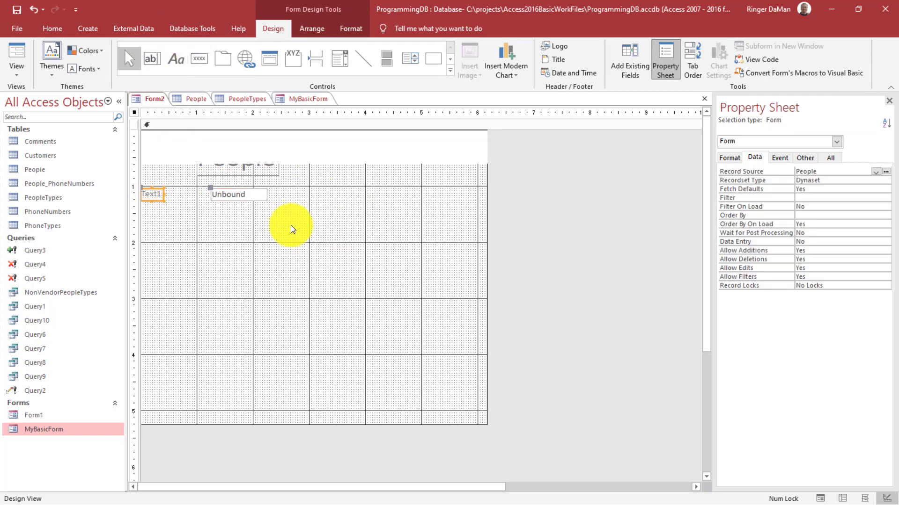
click(240, 193)
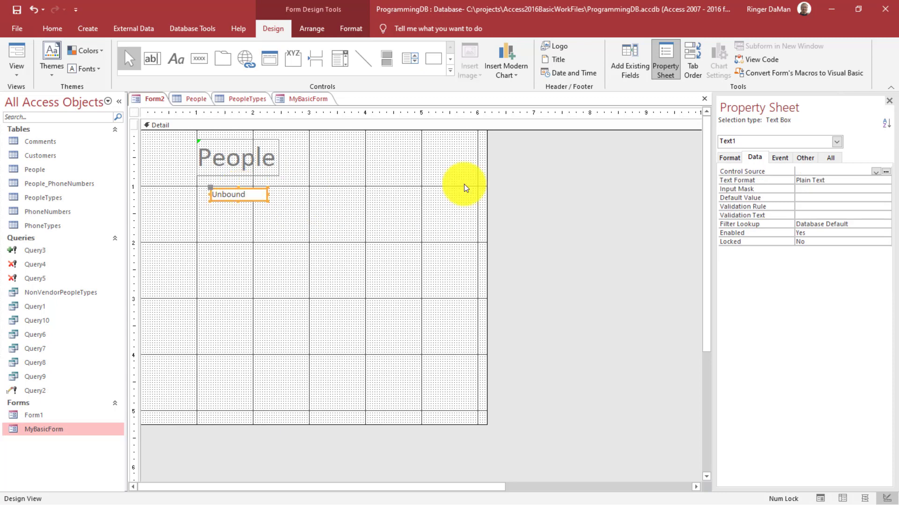
click(875, 172)
click(808, 179)
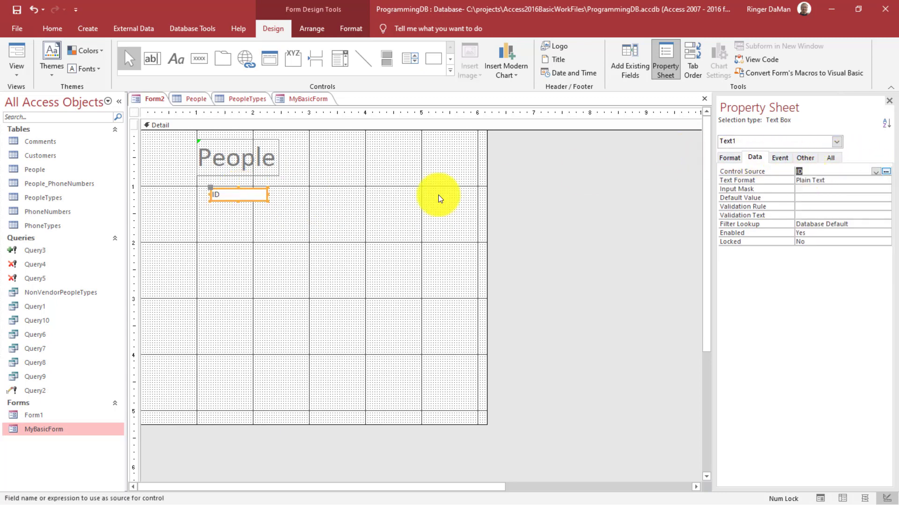
- Narrow the ID box, set Visible to No, and move it to the top-left corner
click(332, 195)
click(243, 197)
drag(268, 195, 229, 195)
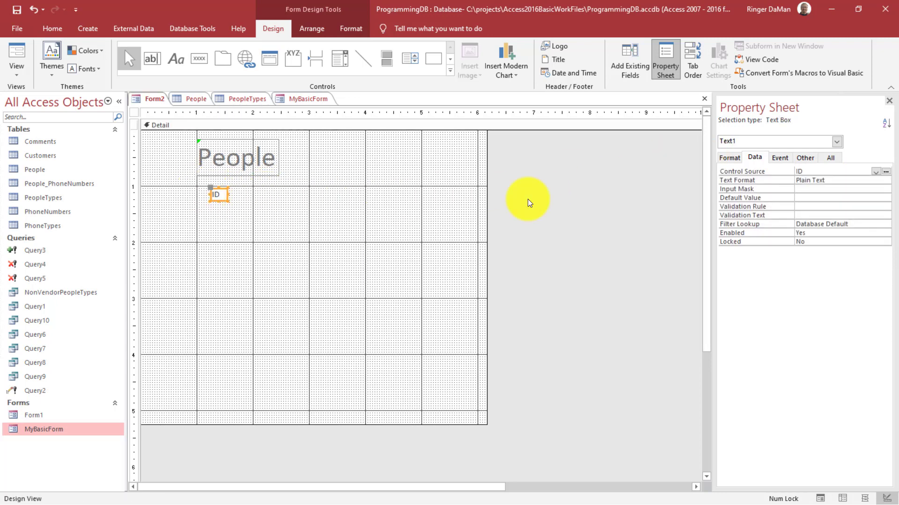
click(736, 159)
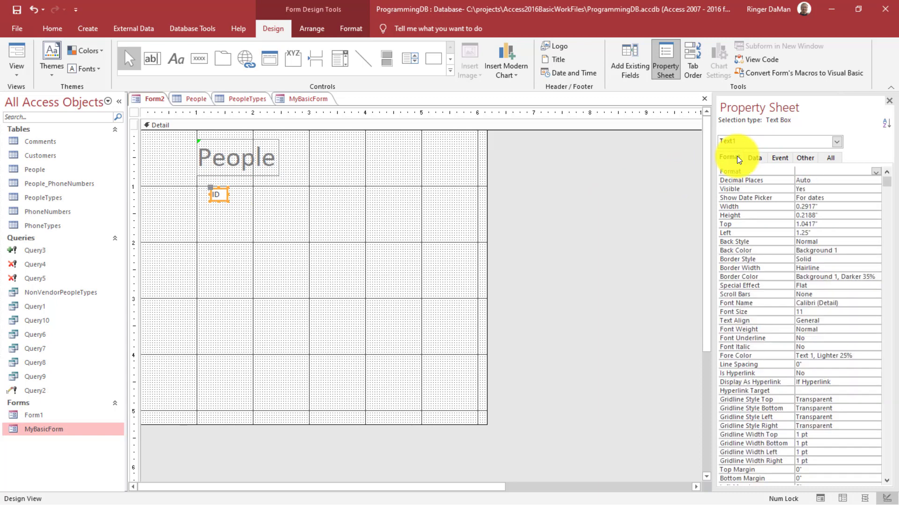
click(825, 189)
click(875, 189)
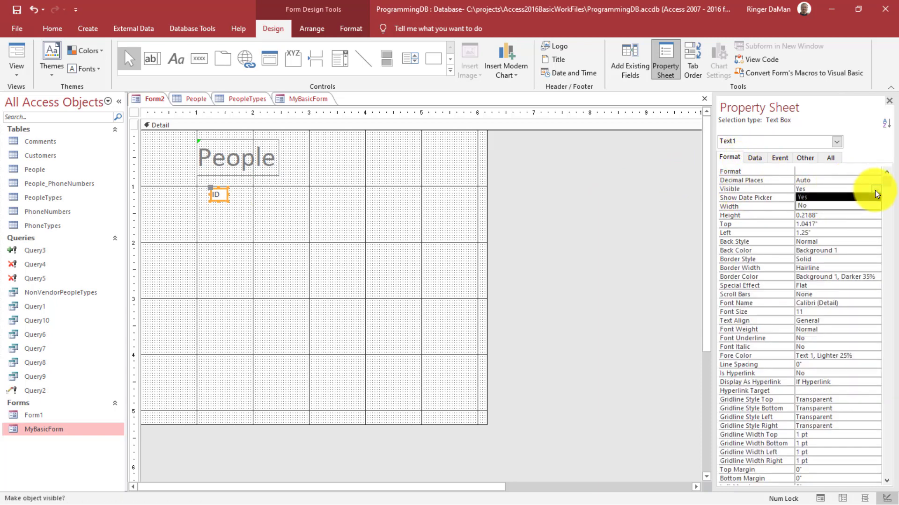
click(802, 205)
click(210, 192)
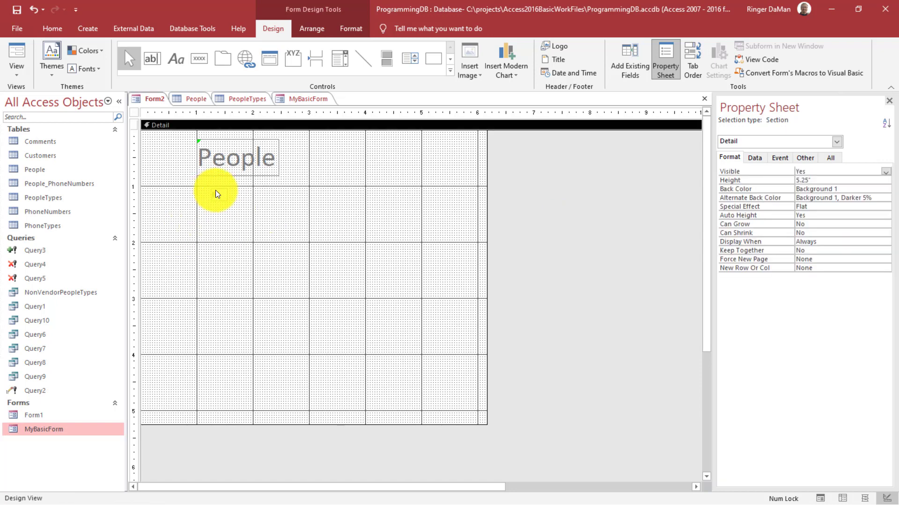
drag(210, 192, 135, 123)
click(257, 191)
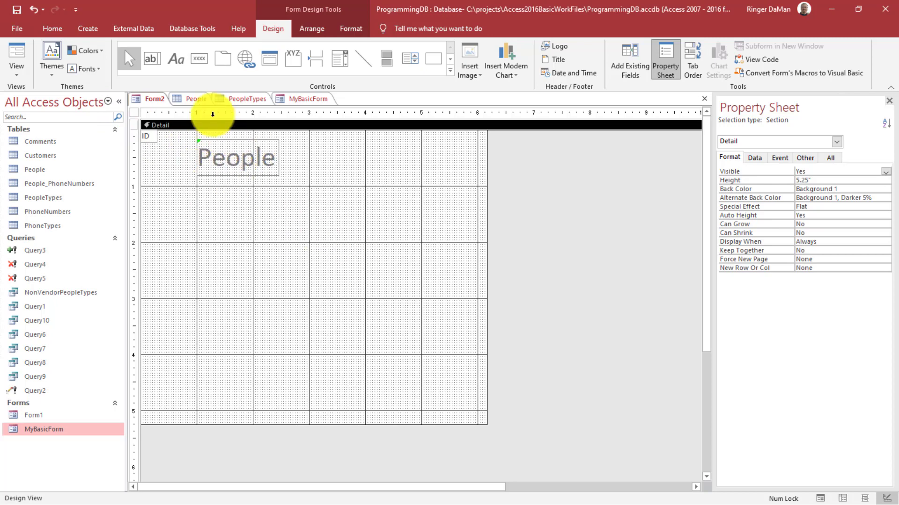
- Insert a text box below the title bound to FirstName
click(151, 60)
click(203, 198)
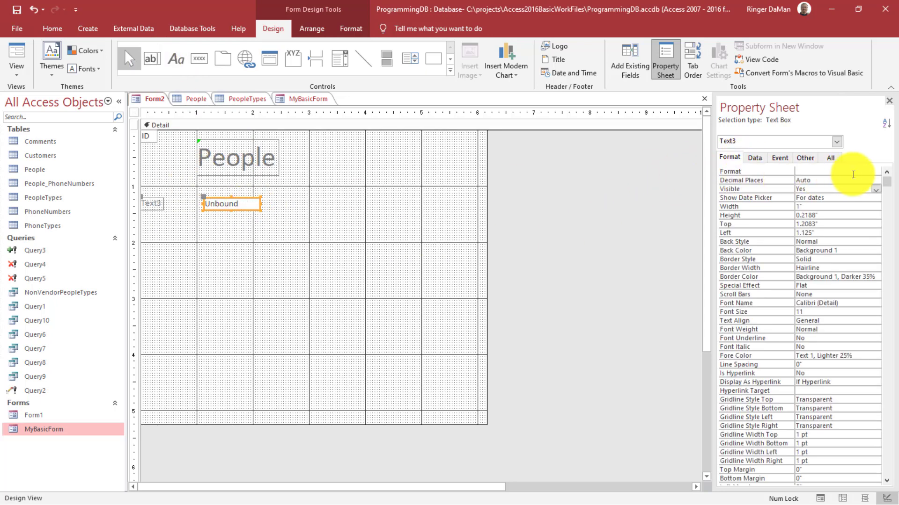
click(754, 159)
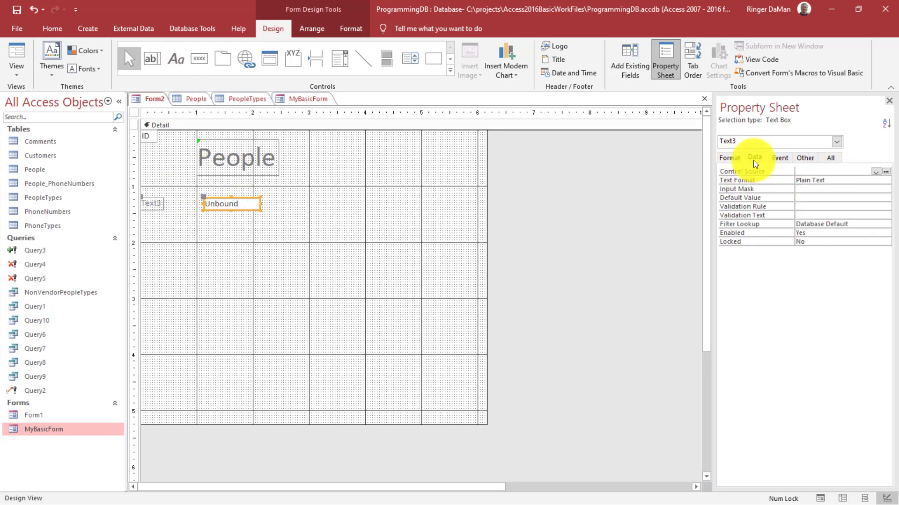
click(874, 171)
click(815, 188)
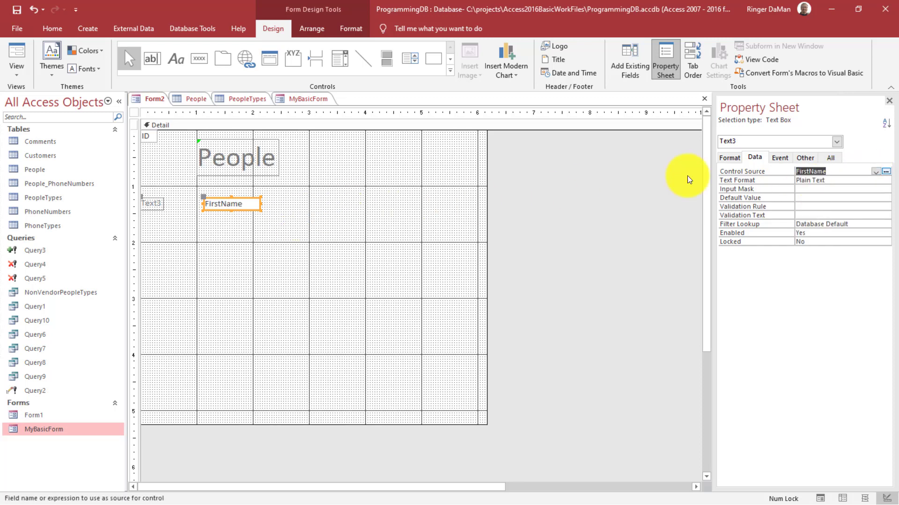
click(223, 204)
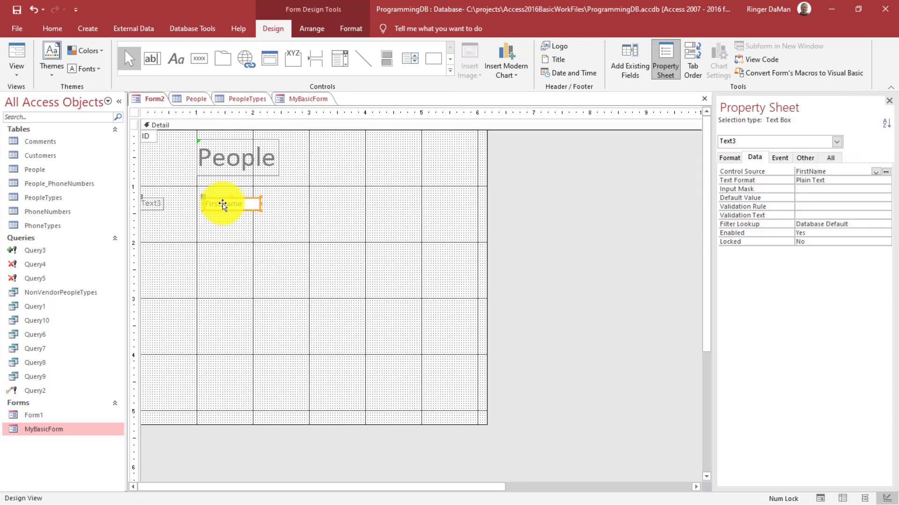
- Copy-paste the FirstName box into text boxes bound to LastName and DOB
key(ctrl+c)
key(ctrl+v)
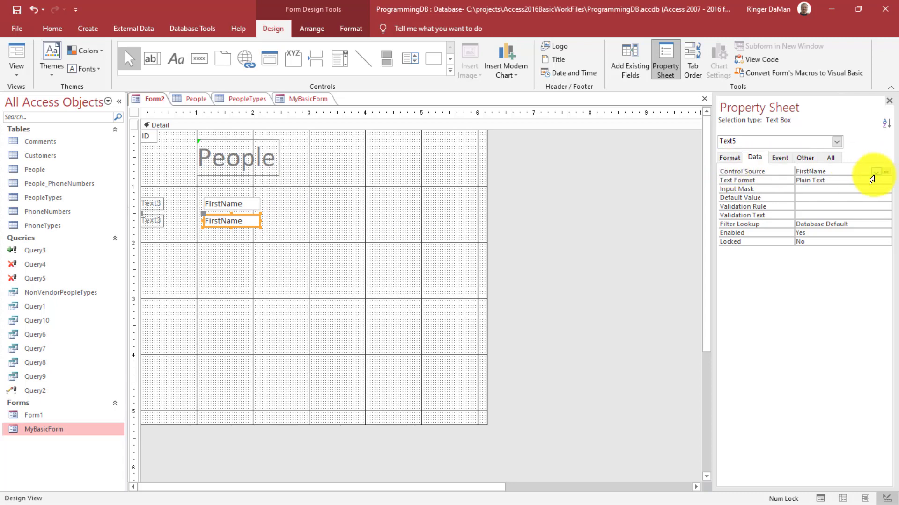
click(875, 172)
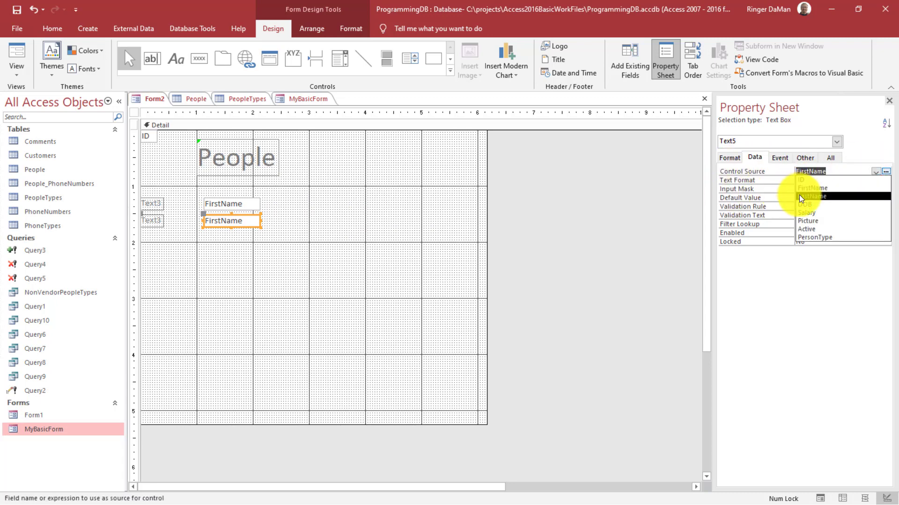
click(799, 195)
click(299, 211)
click(248, 220)
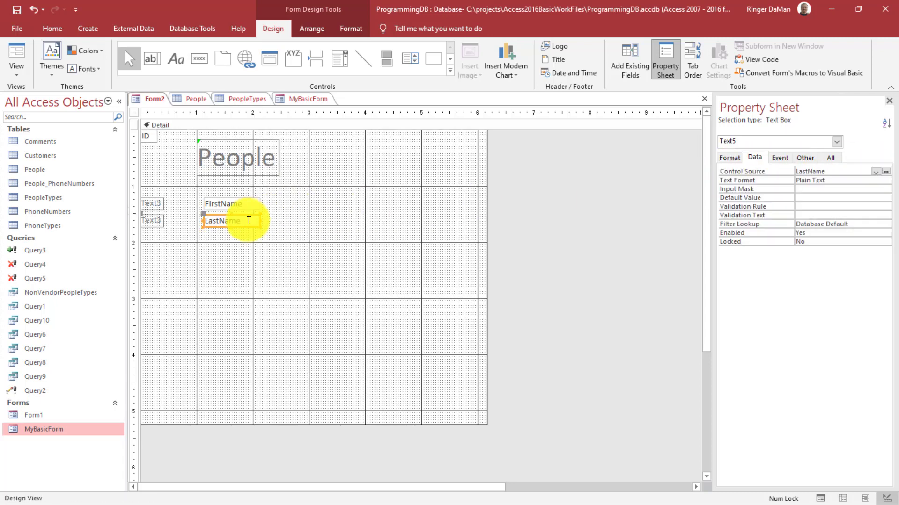
key(ctrl+c)
key(ctrl+v)
click(876, 171)
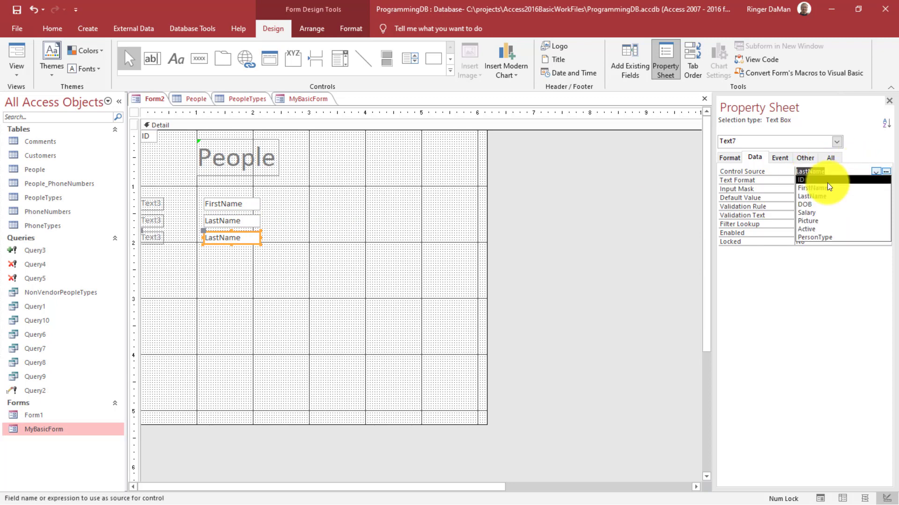
click(811, 204)
click(254, 248)
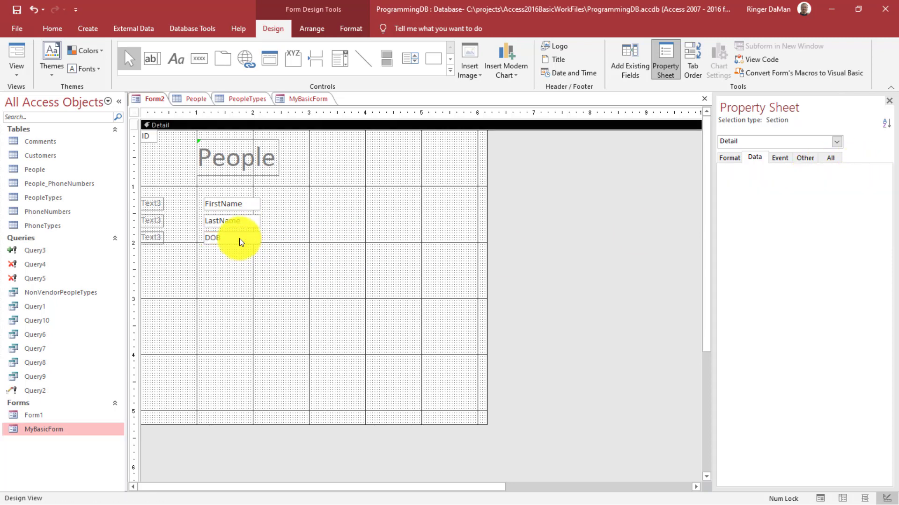
- Add copied text boxes bound to Salary and Active
click(240, 238)
key(ctrl+c)
key(ctrl+v)
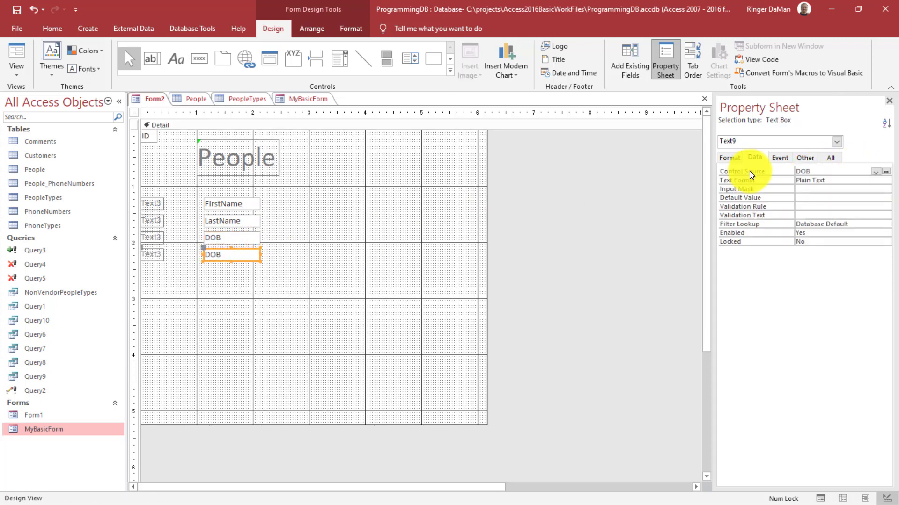
click(875, 171)
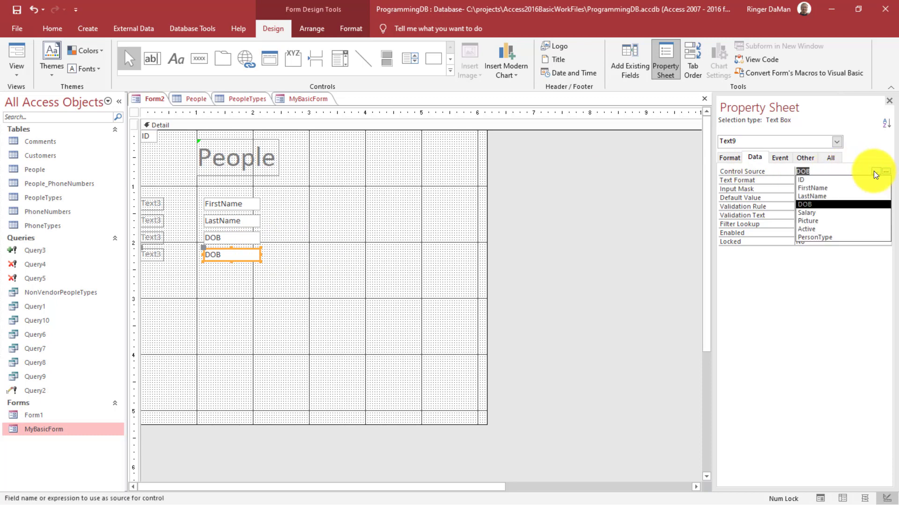
click(809, 214)
click(172, 303)
click(224, 262)
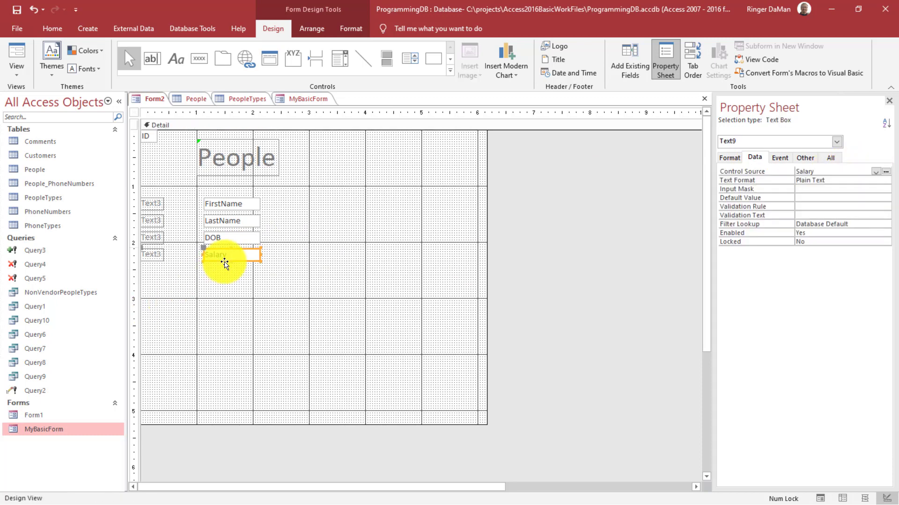
key(ctrl+c)
key(ctrl+v)
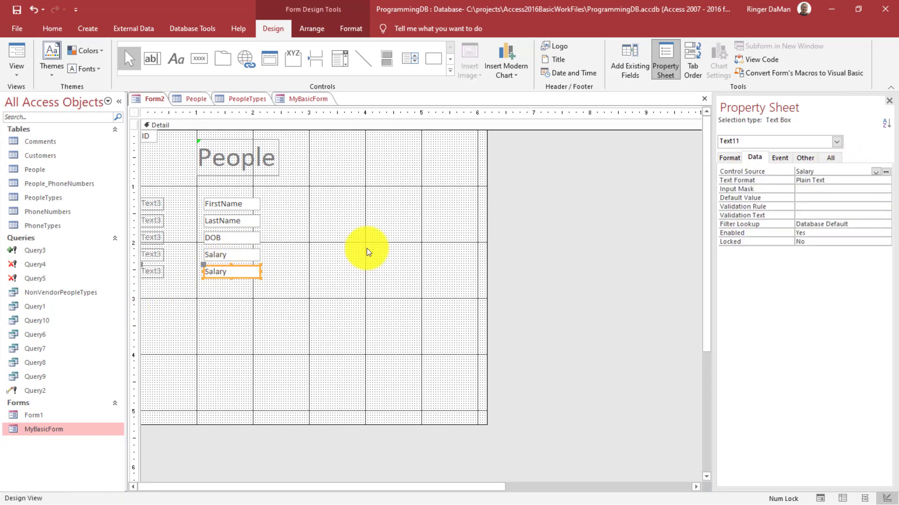
click(876, 171)
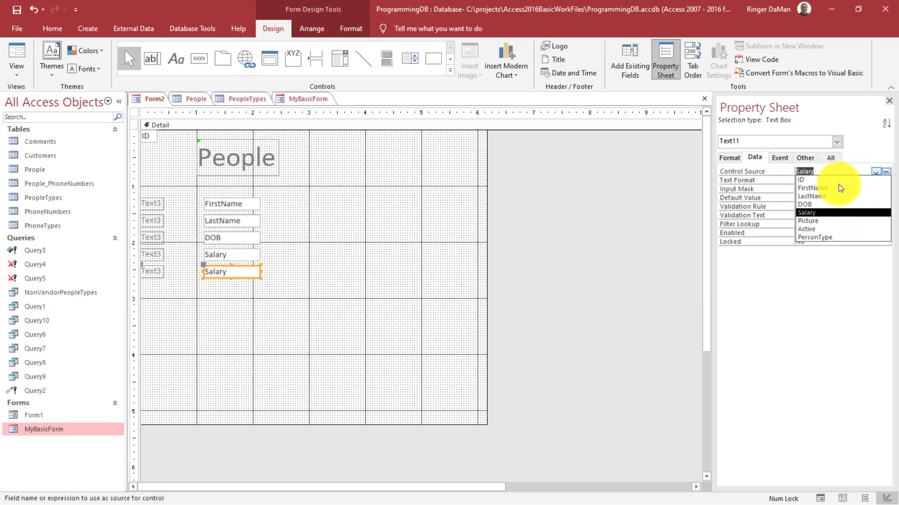
click(814, 229)
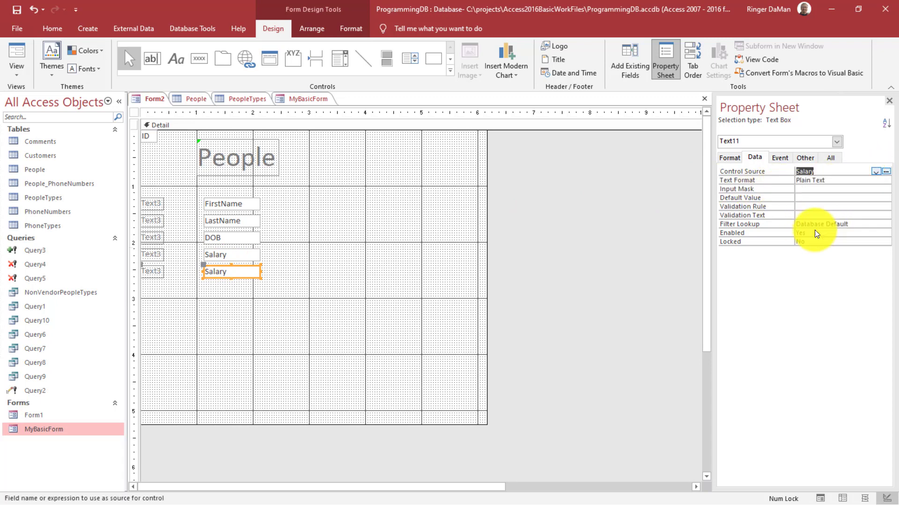
- Paste one more text box below Active and bind it to PersonType
click(294, 270)
click(220, 270)
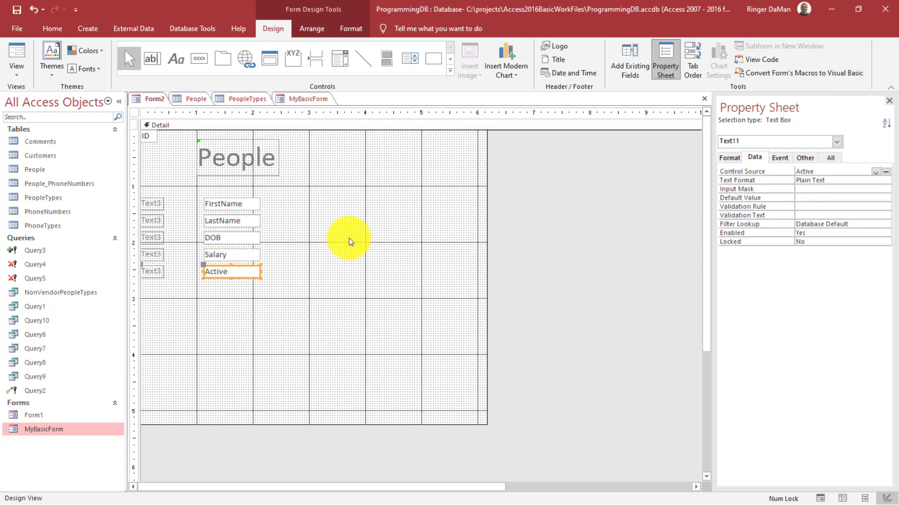
key(ctrl+v)
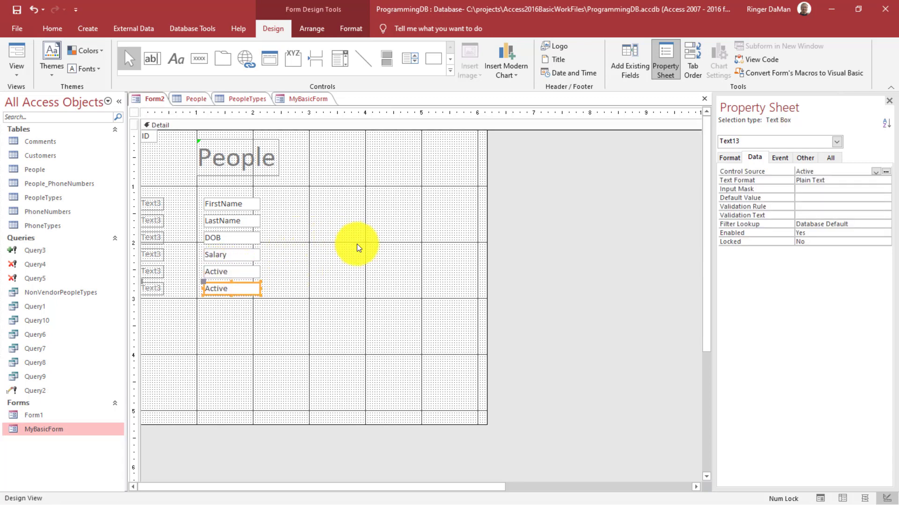
click(875, 171)
click(826, 237)
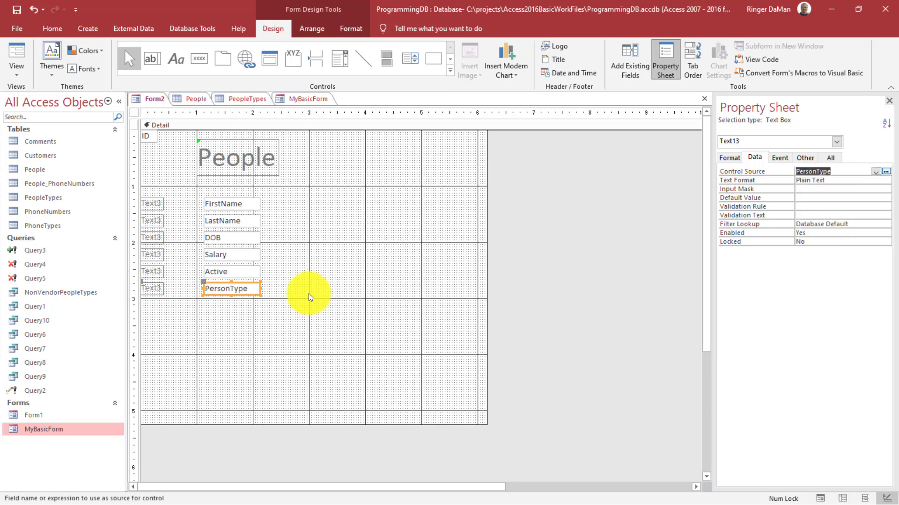
click(482, 293)
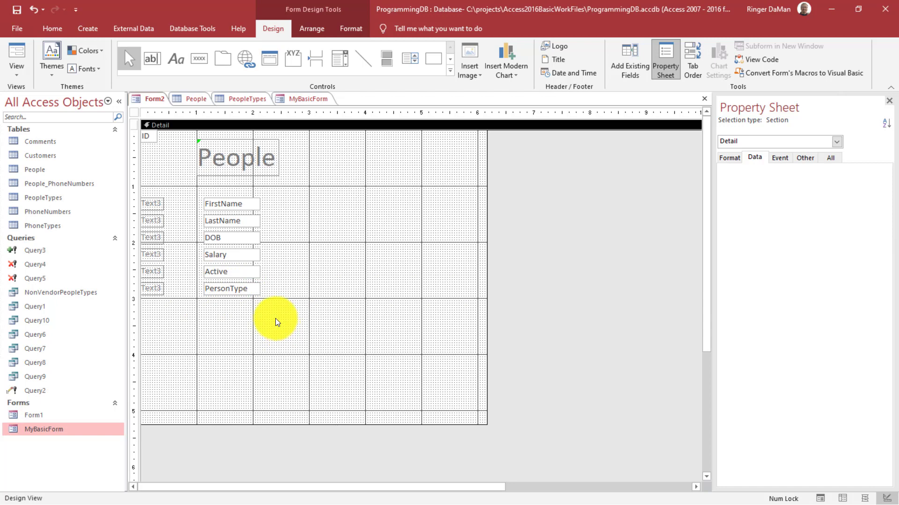
- Rename the first three placeholder labels to First Name, Last Name and Date of Birth
click(157, 203)
double_click(159, 203)
key(BackSpace)
text(First Name)
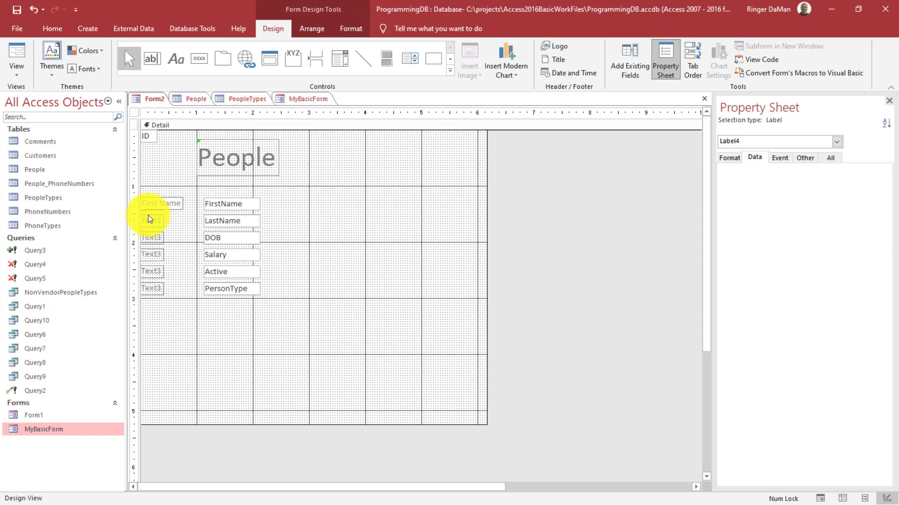
click(146, 220)
key(Delete)
key(Delete)
key(Delete)
key(Delete)
key(BackSpace)
text(Last Name)
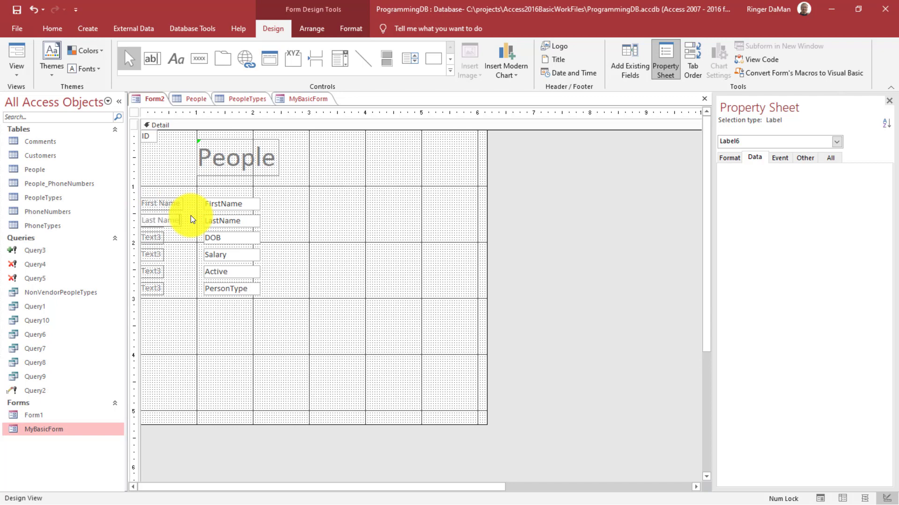
click(153, 237)
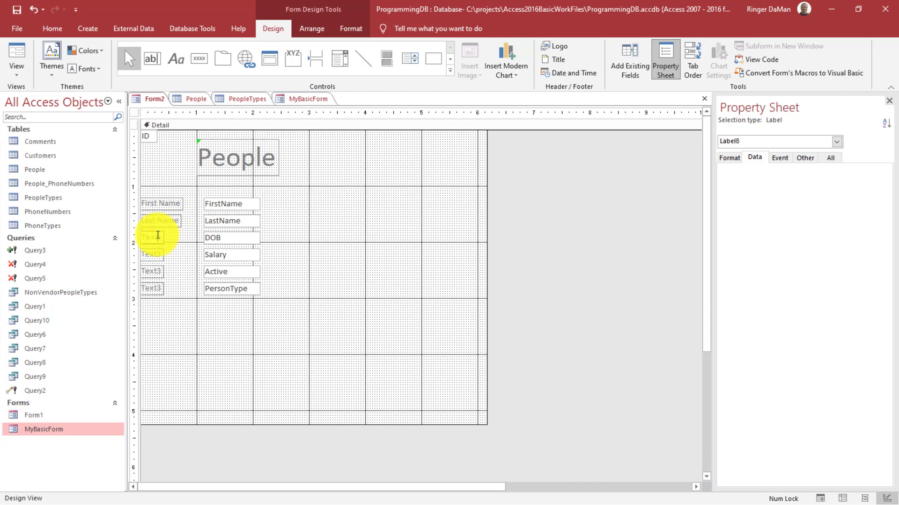
key(BackSpace)
key(BackSpace)
key(BackSpace)
key(BackSpace)
key(BackSpace)
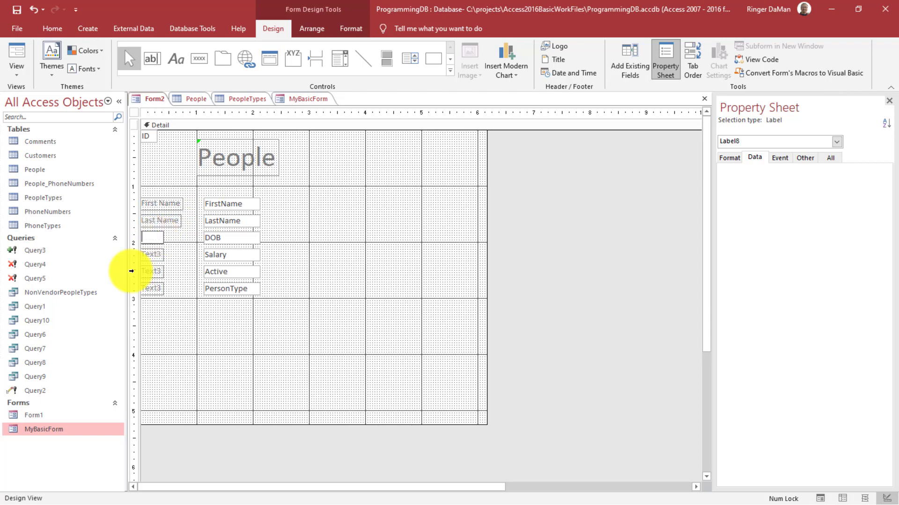
text(Date of Birth)
- Rename the next two placeholder labels to Salary and Active
click(153, 254)
double_click(153, 253)
text(Salary)
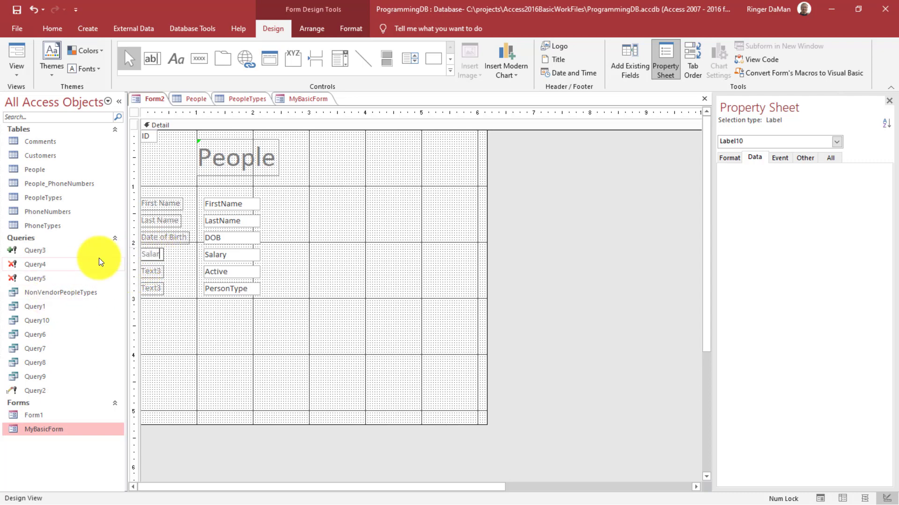
click(152, 272)
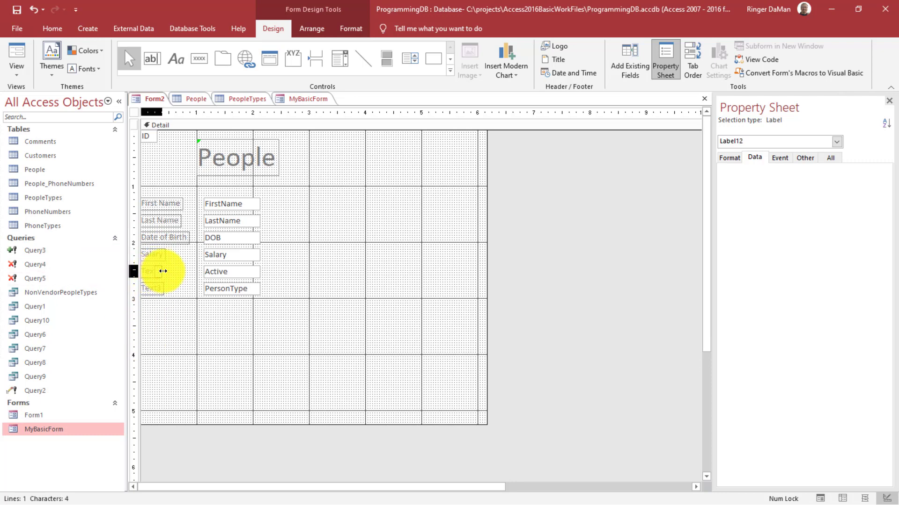
double_click(154, 271)
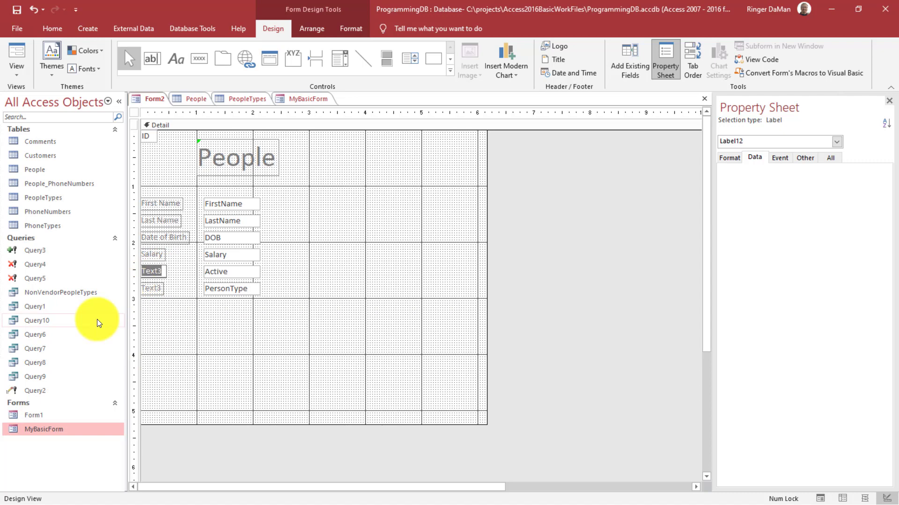
text(Active)
click(145, 307)
click(148, 289)
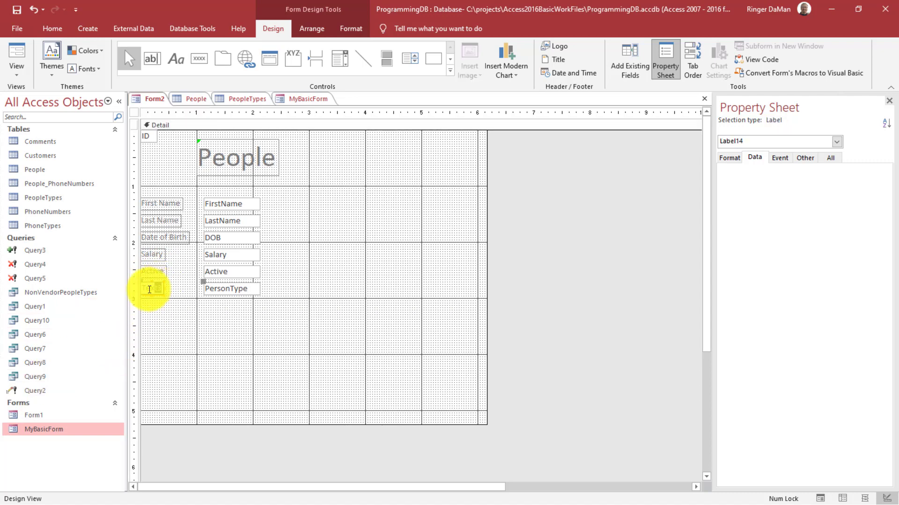
- Finish the Person Type label and shrink the form's design grid up and left
text(Person)
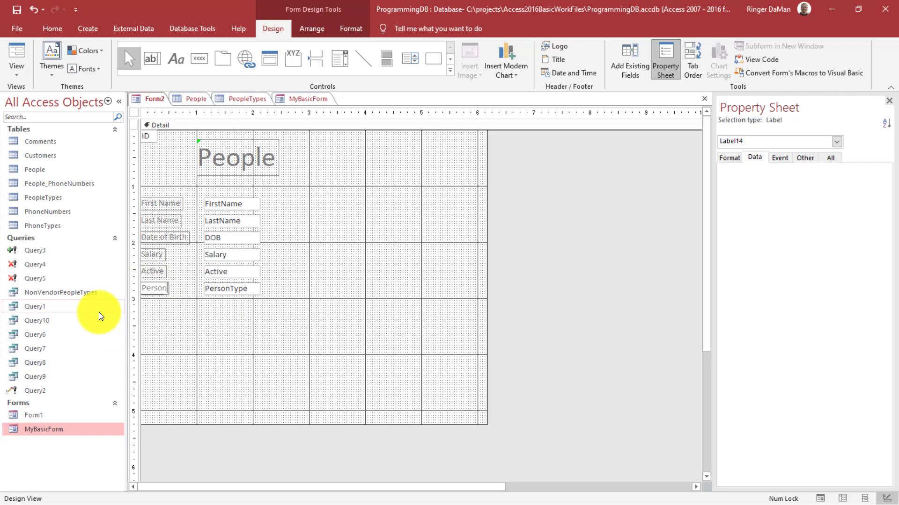
text( Type)
click(320, 324)
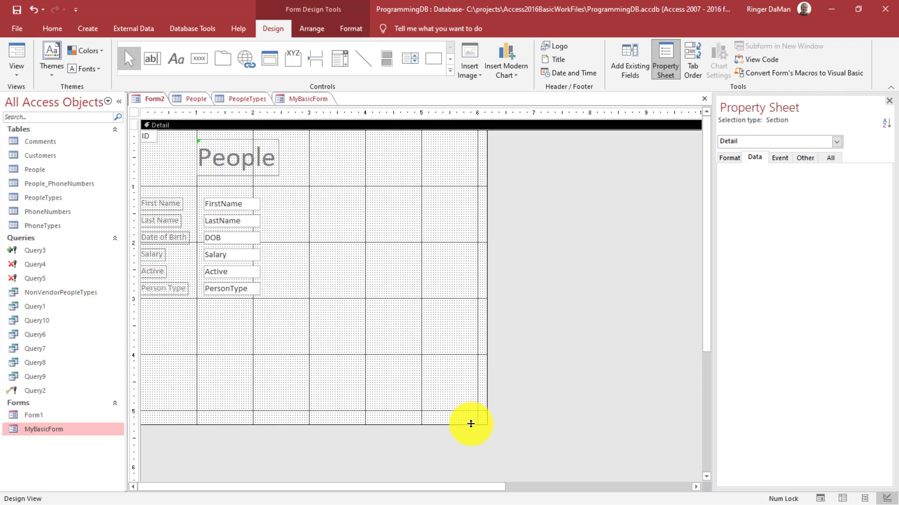
drag(486, 424, 388, 359)
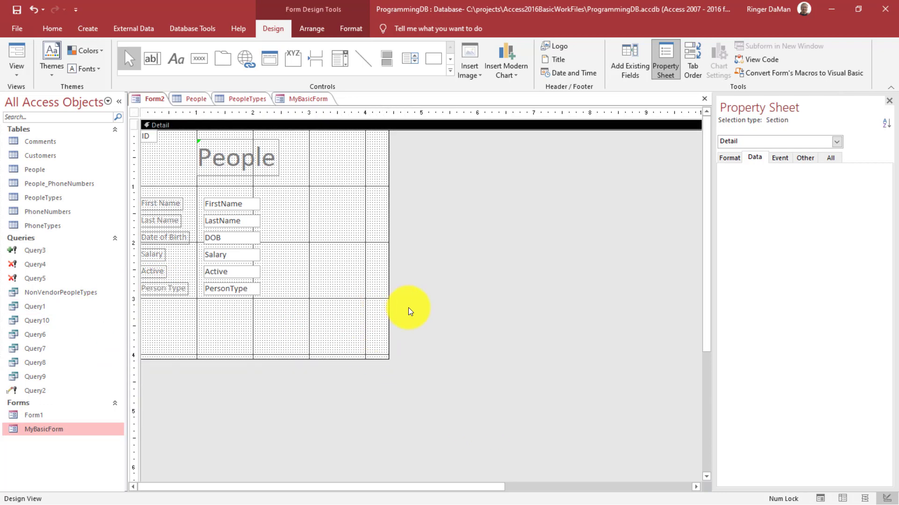
right_click(152, 103)
click(451, 198)
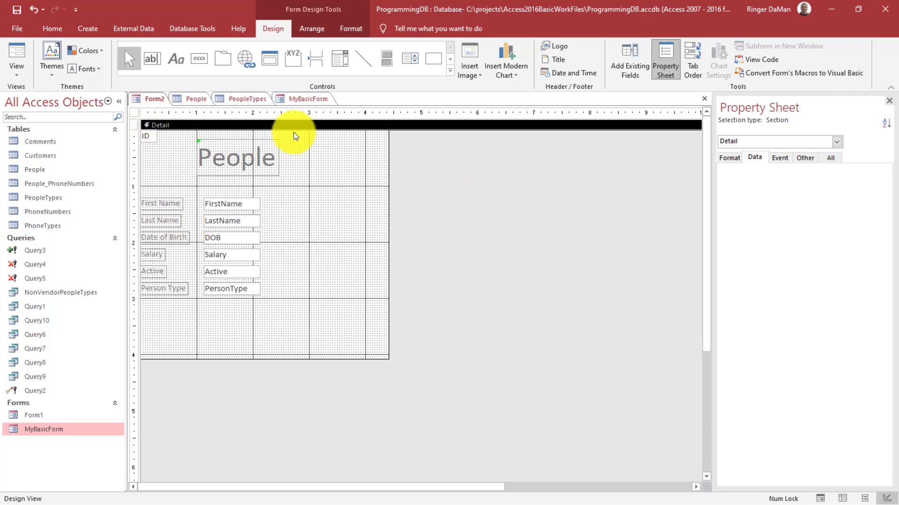
- Glance at the People and PeopleTypes tables, then close both
click(190, 99)
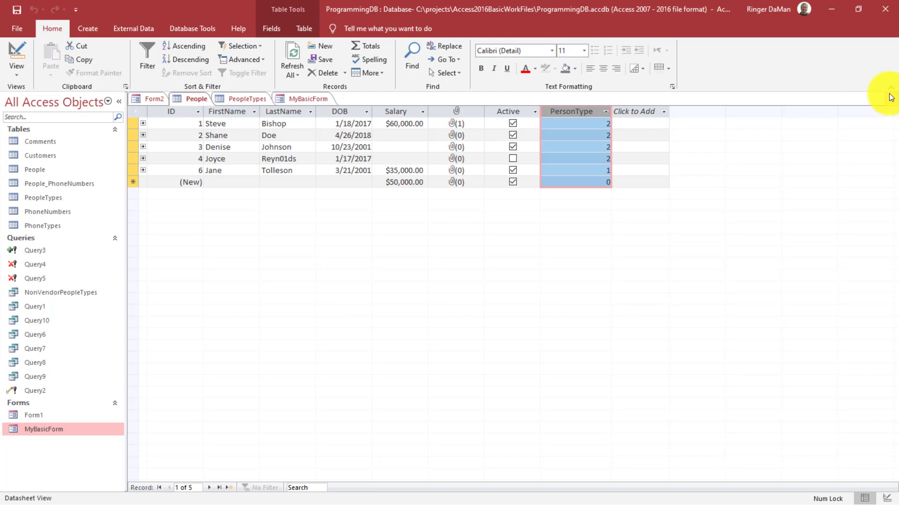
click(891, 99)
click(200, 100)
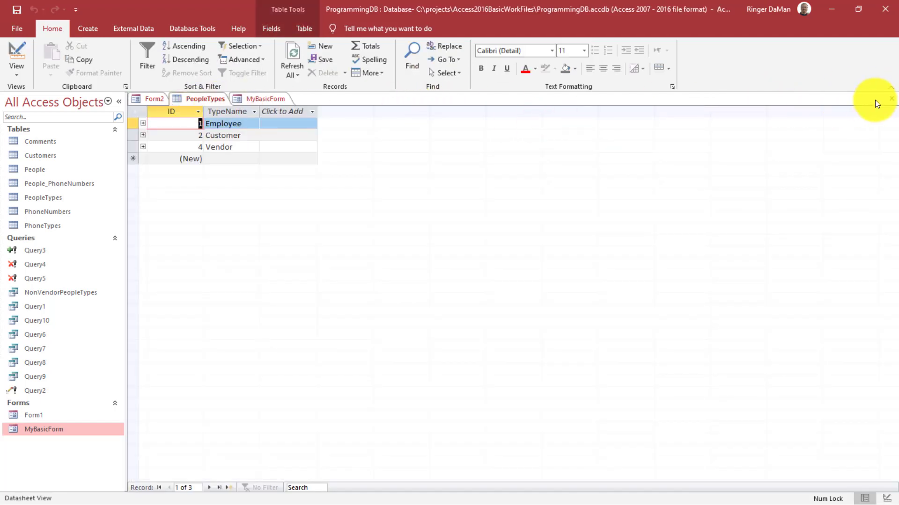
click(891, 98)
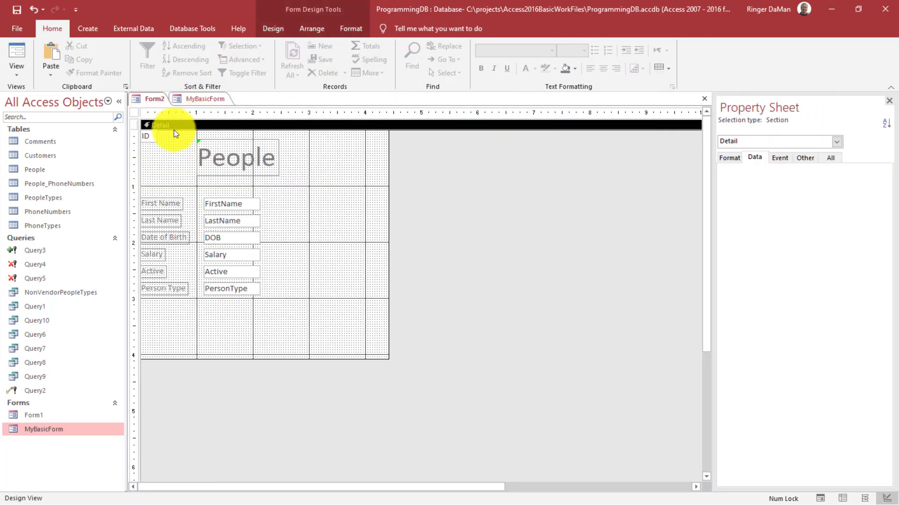
- Switch Form2 to Form view and check the raw Person Type and Active values
click(19, 52)
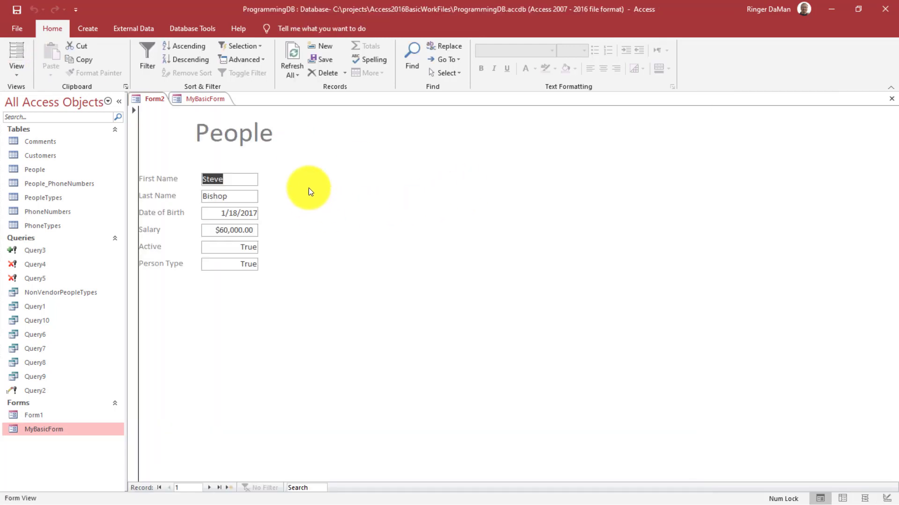
click(243, 214)
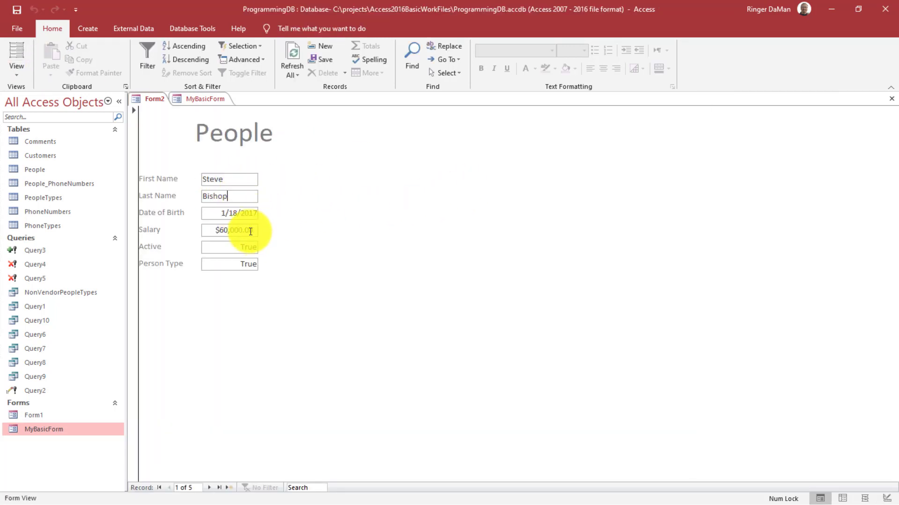
click(232, 266)
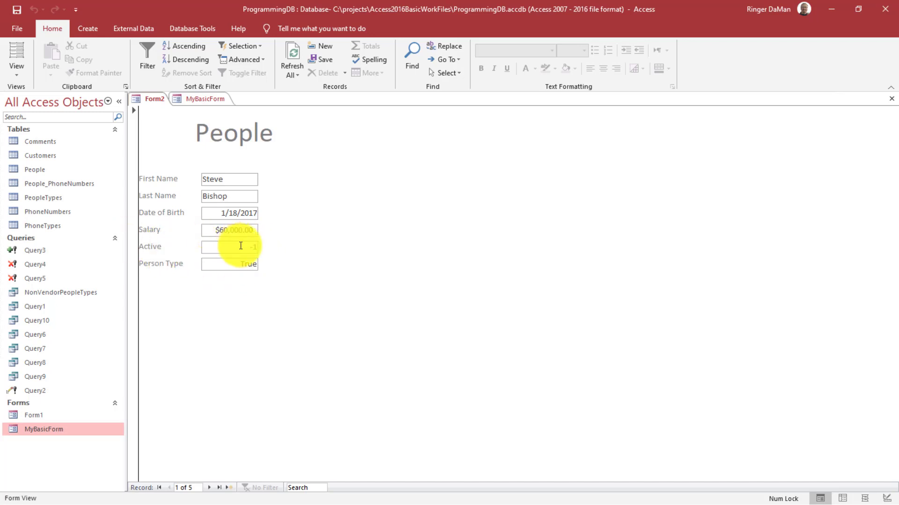
click(242, 247)
click(232, 265)
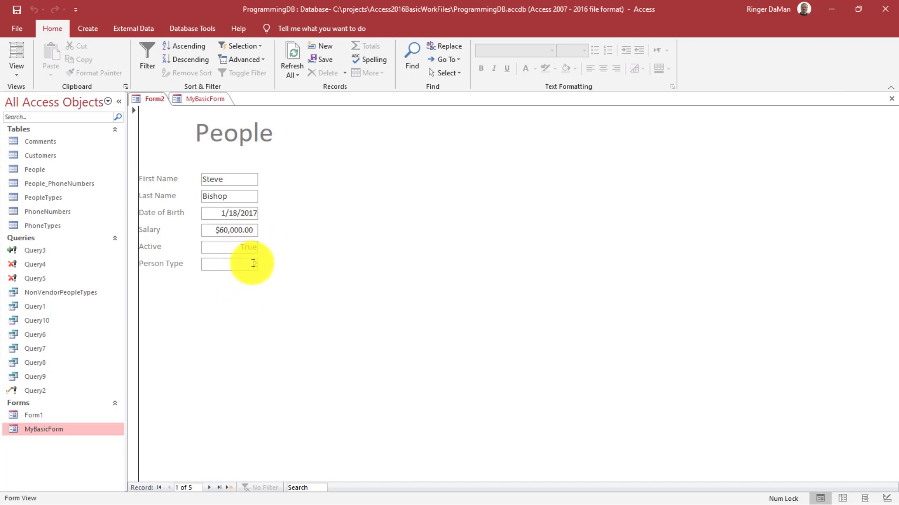
- Page through the person records to the end and back, then reopen PeopleTypes
click(210, 488)
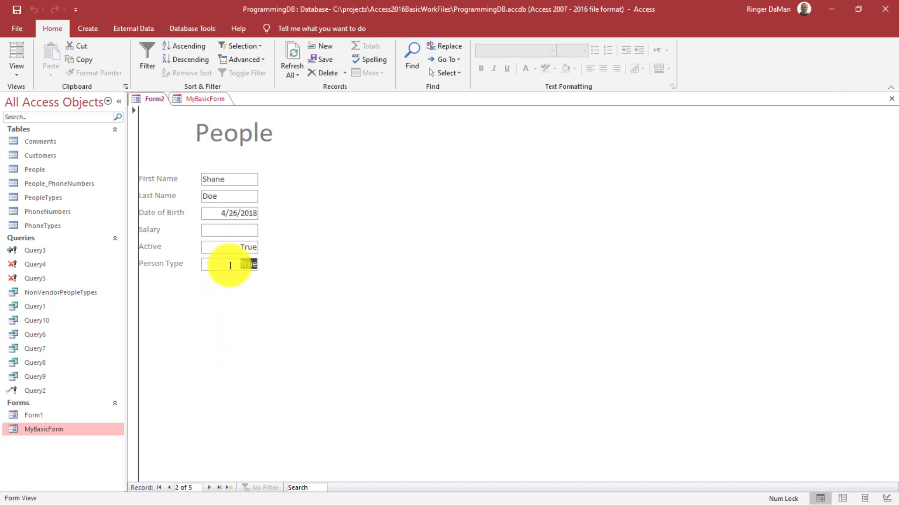
click(208, 488)
click(207, 487)
click(208, 488)
click(207, 488)
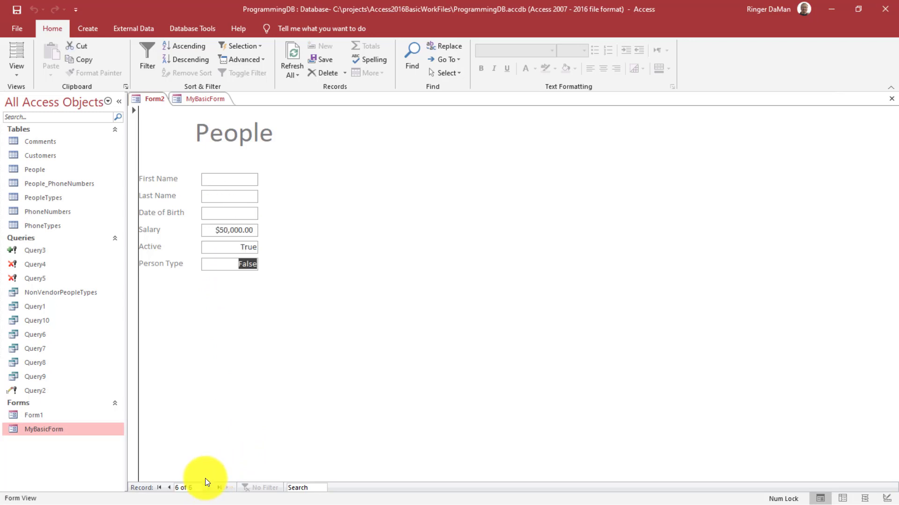
click(168, 488)
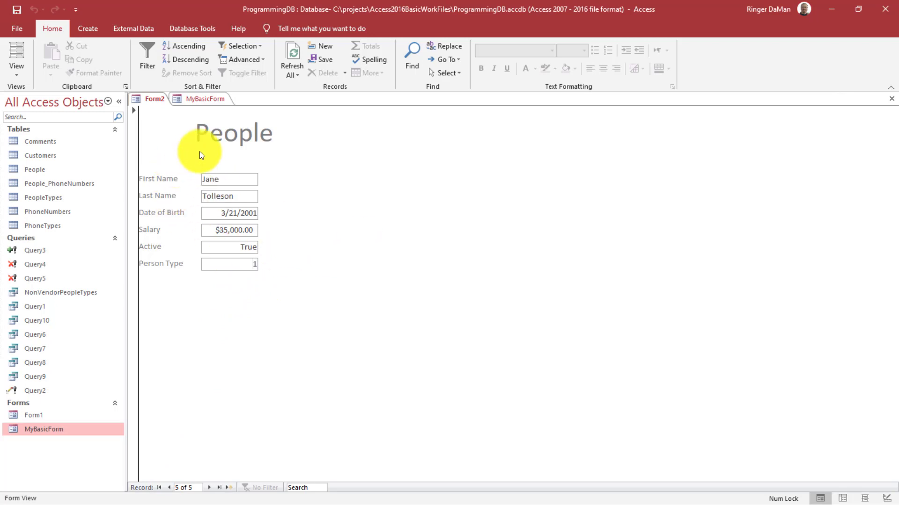
click(168, 487)
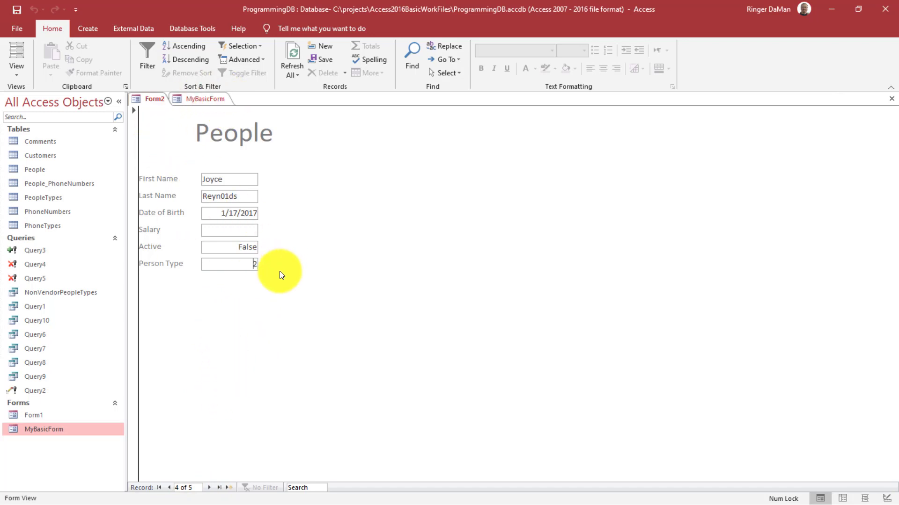
click(229, 230)
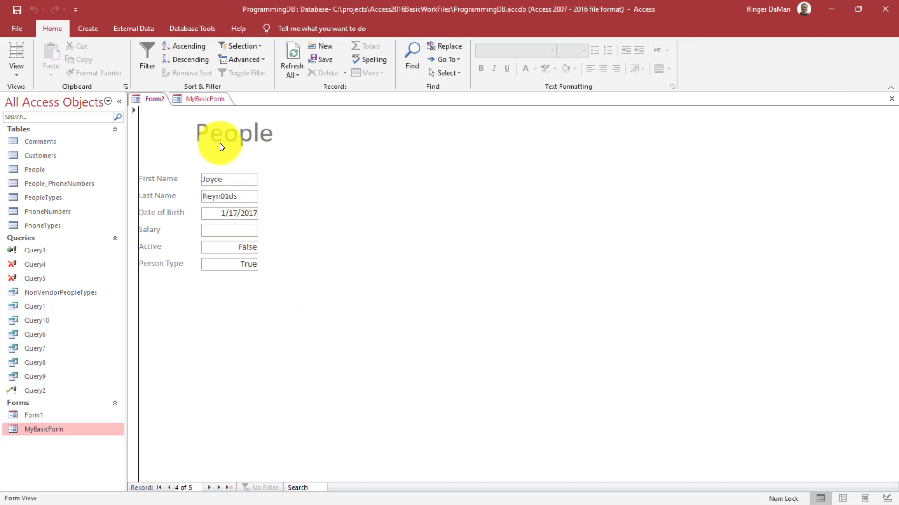
double_click(49, 198)
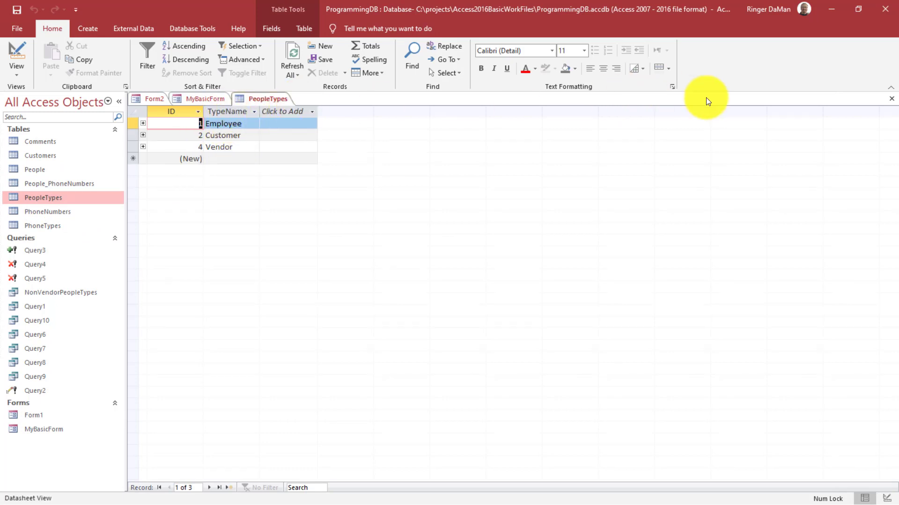
click(891, 99)
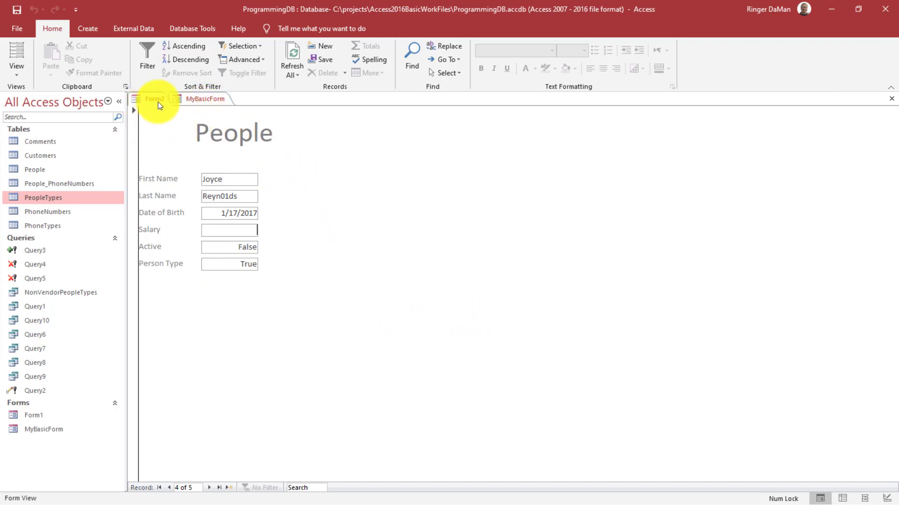
click(213, 265)
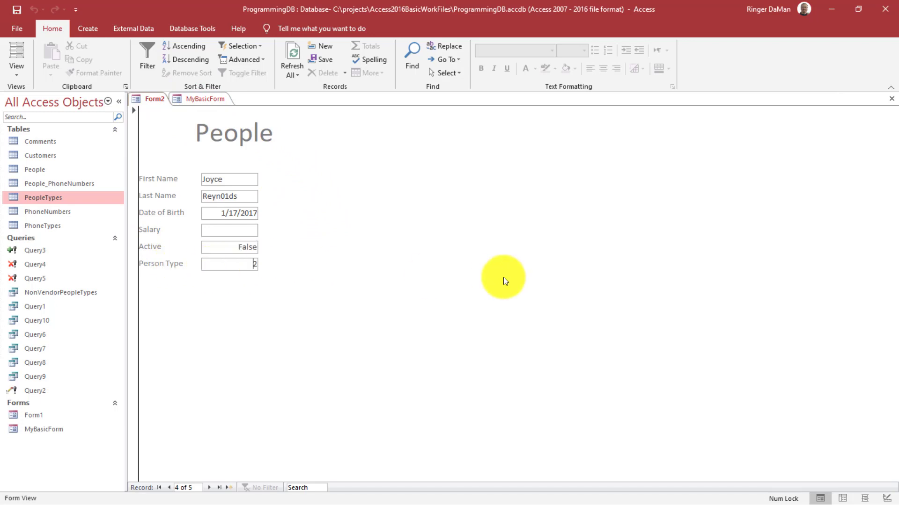
- Return Form2 to Design View and change the PersonType text box to a combo box
right_click(159, 98)
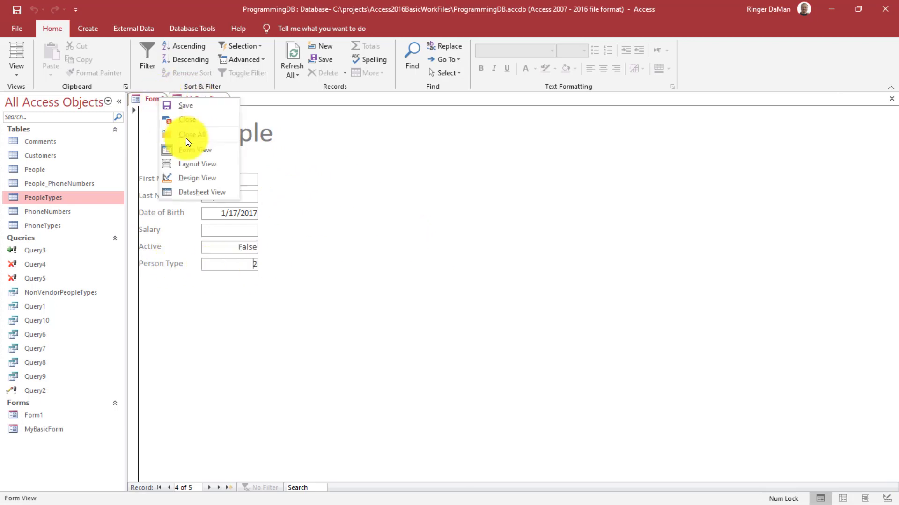
click(207, 177)
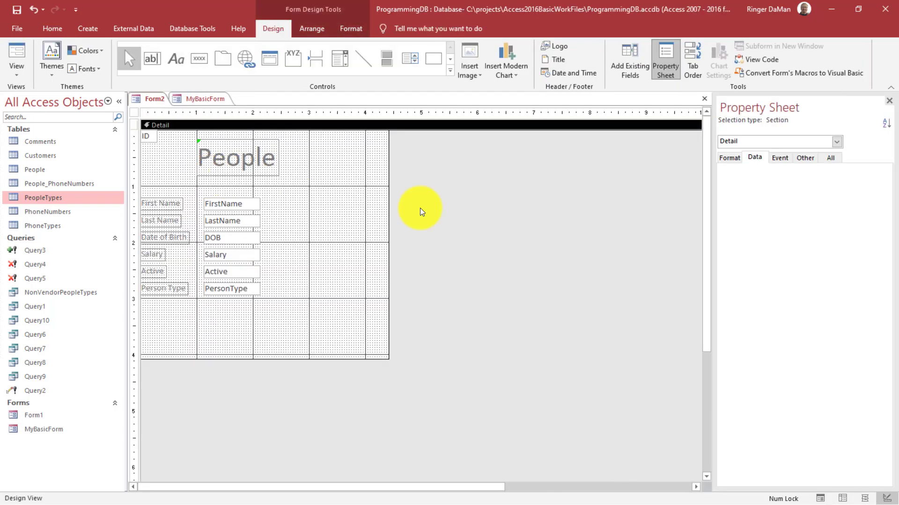
click(243, 290)
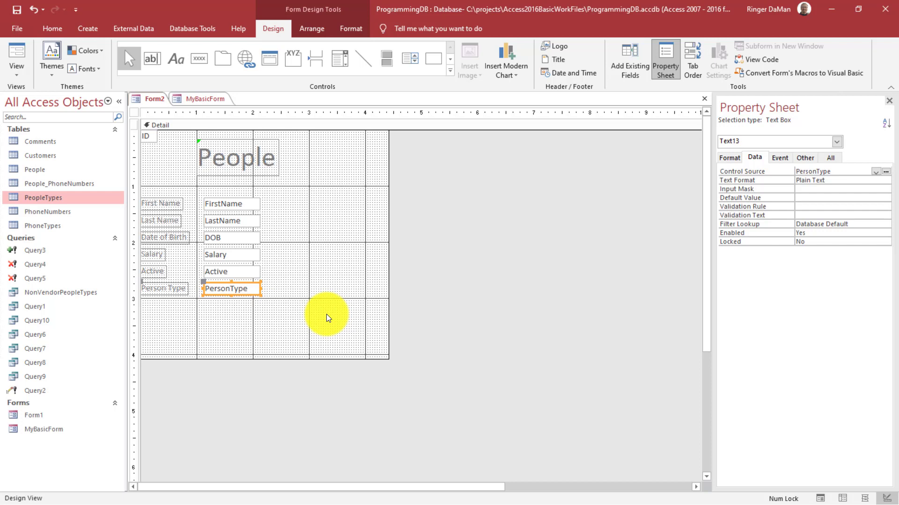
right_click(247, 285)
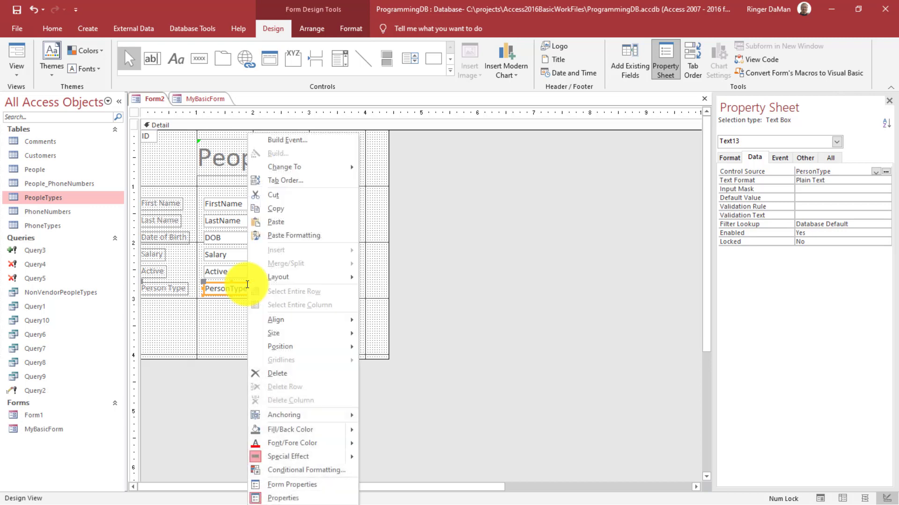
mouse_move(301, 166)
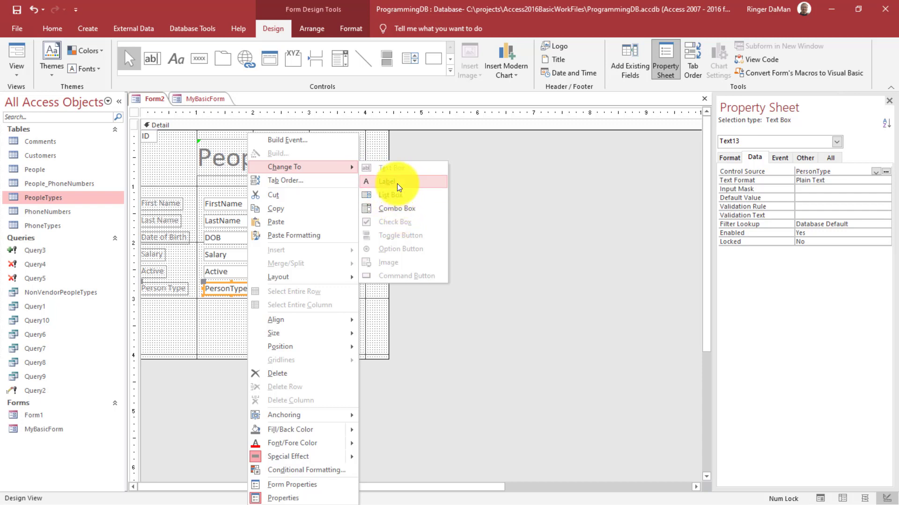
click(412, 209)
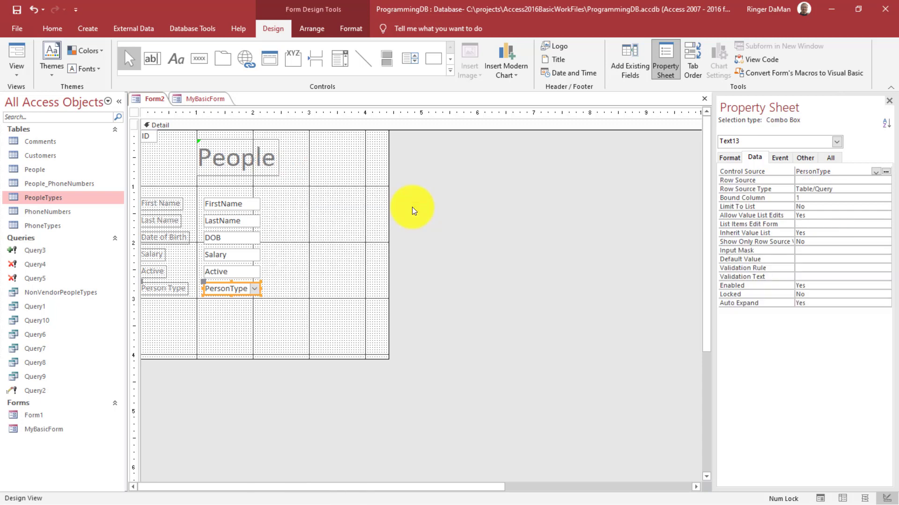
click(362, 246)
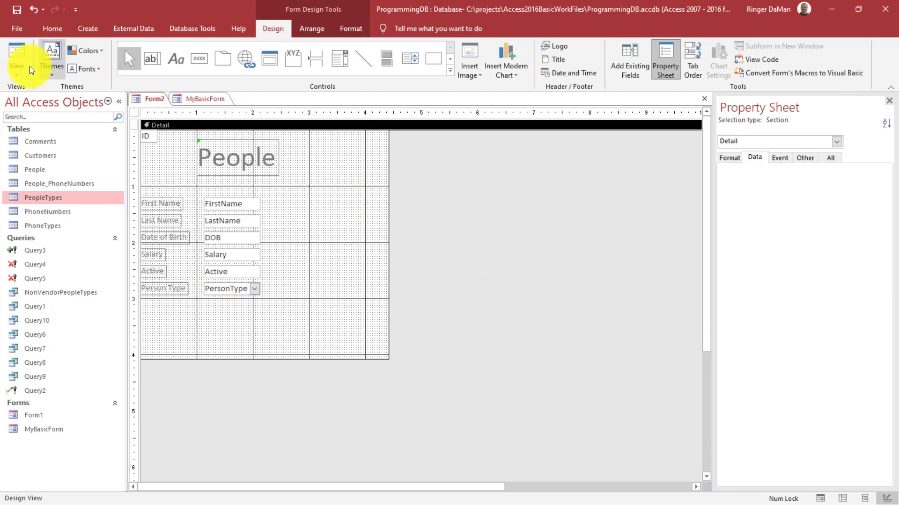
click(13, 47)
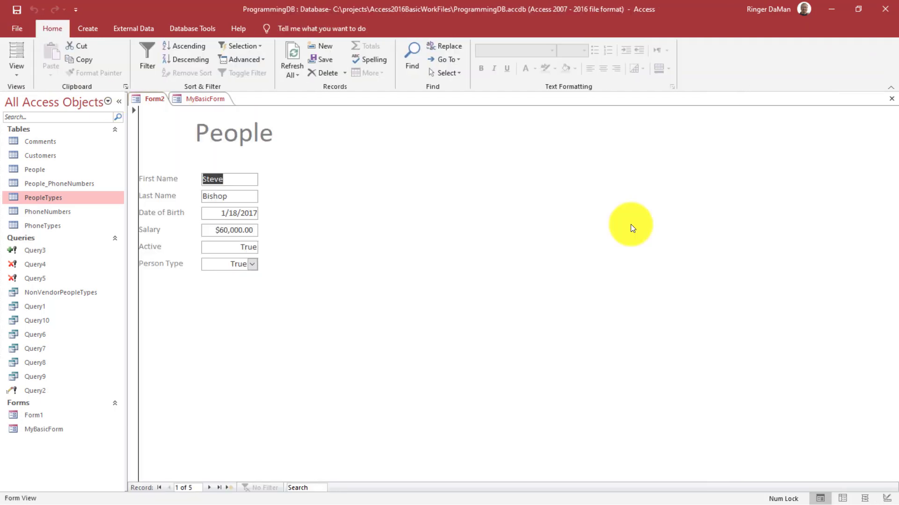
click(229, 263)
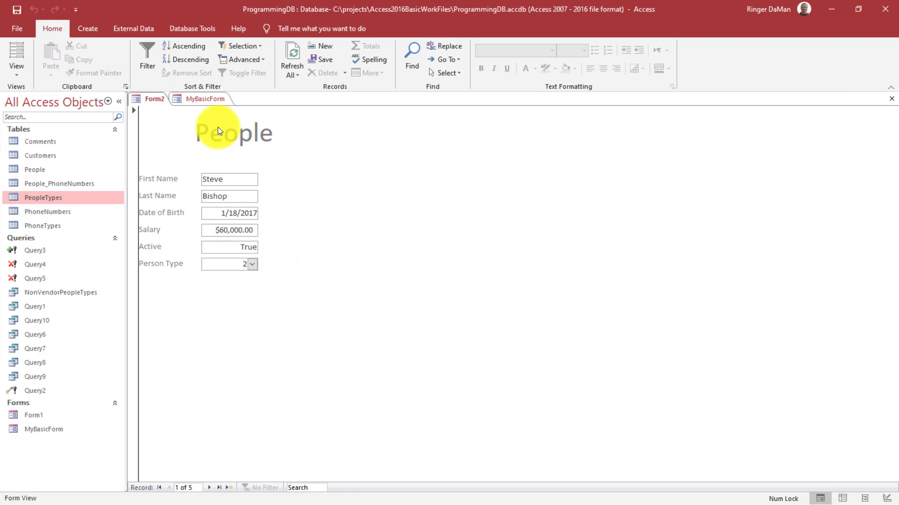
right_click(150, 98)
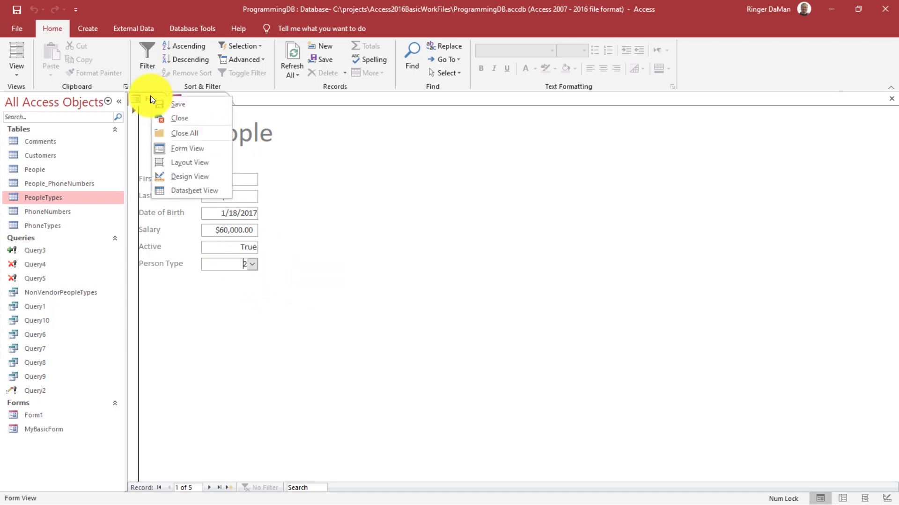
click(190, 176)
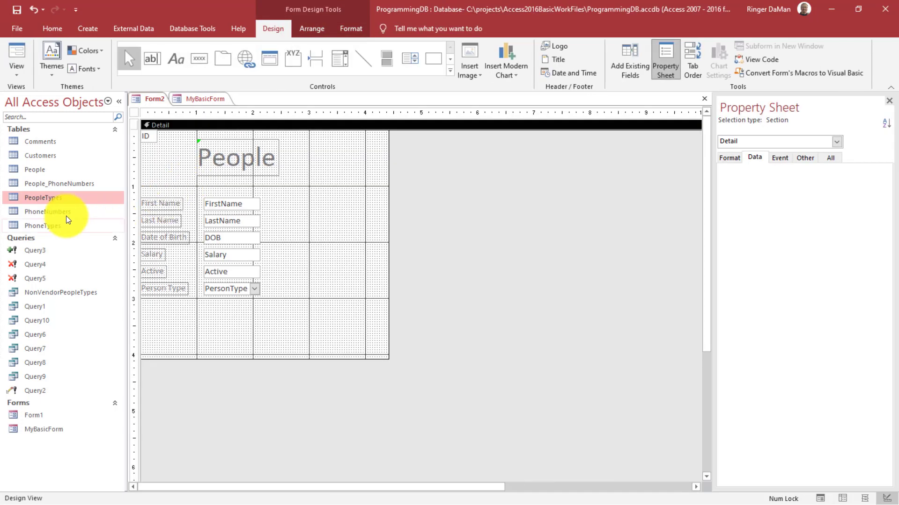
- Set the PersonType combo box's Row Source to the PeopleTypes table
click(229, 290)
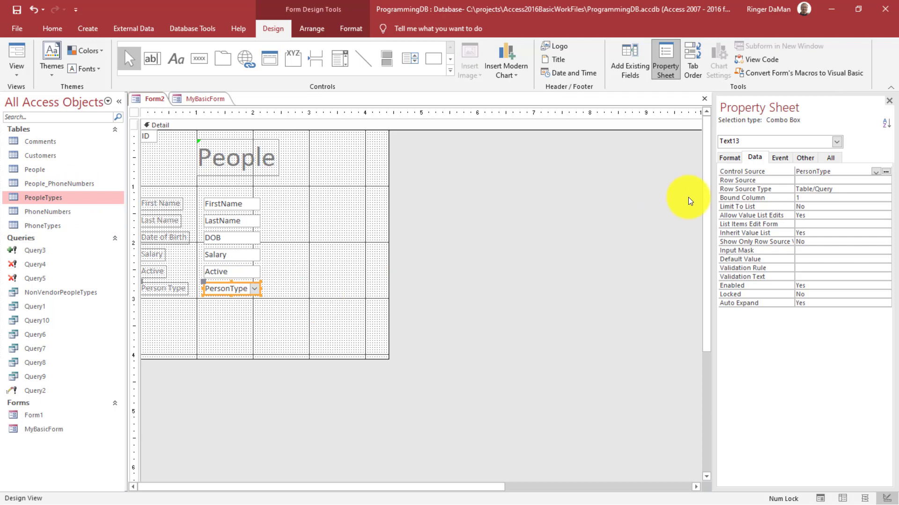
click(831, 183)
click(875, 180)
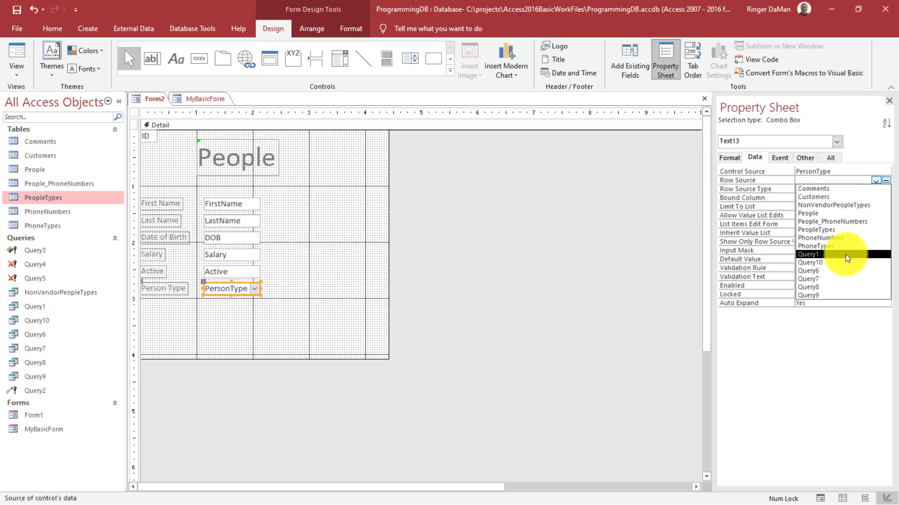
click(841, 229)
click(579, 234)
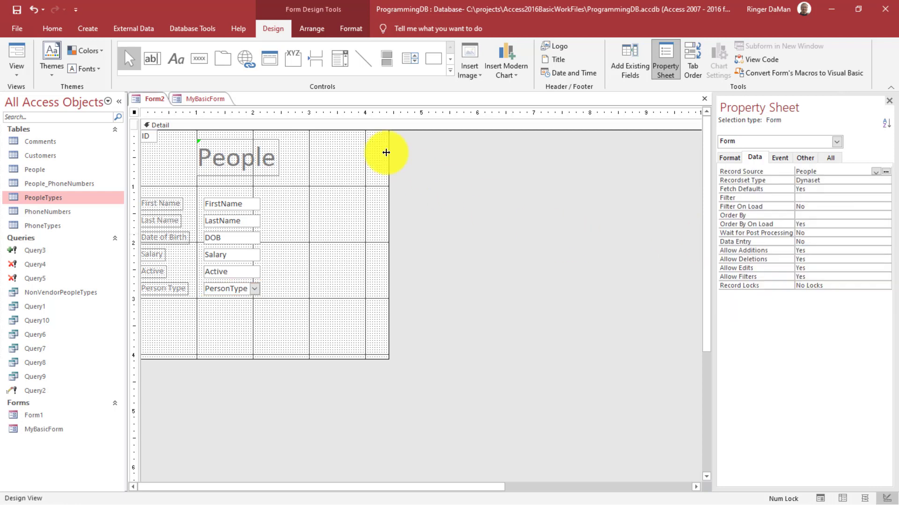
- Preview Form2, confirm Person Type lists only 1, 2 and 4, then go back to Design View
click(26, 54)
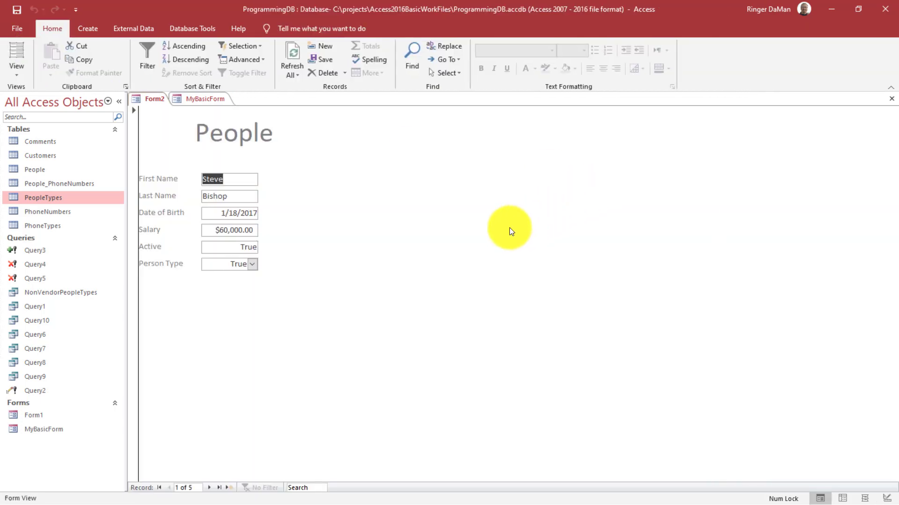
click(239, 264)
click(253, 264)
click(228, 291)
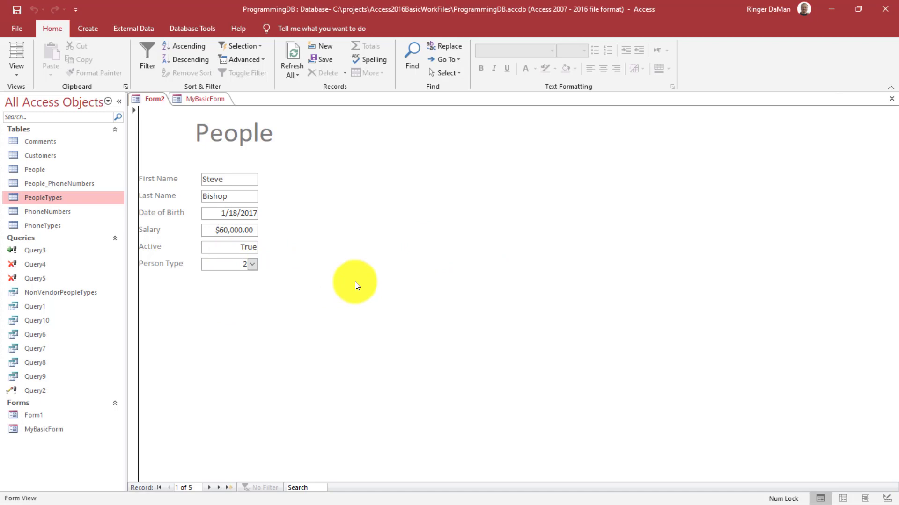
click(252, 265)
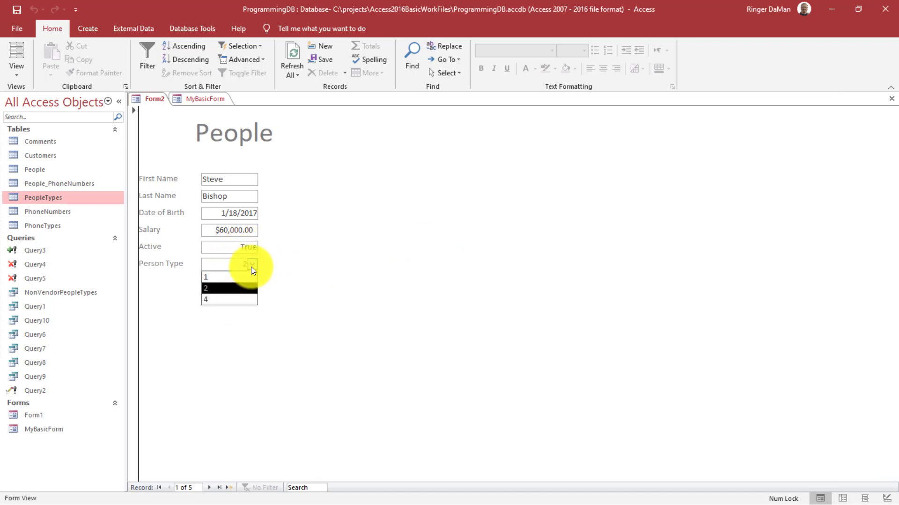
click(342, 262)
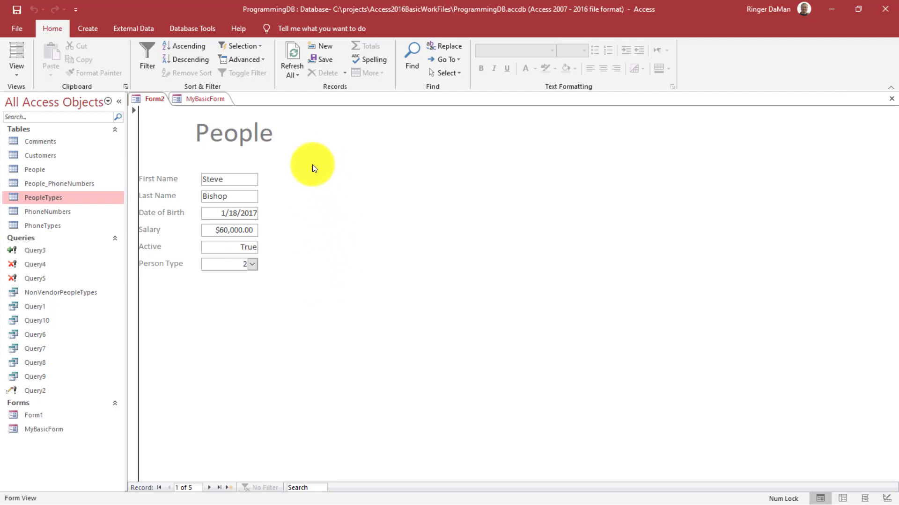
right_click(150, 98)
click(190, 179)
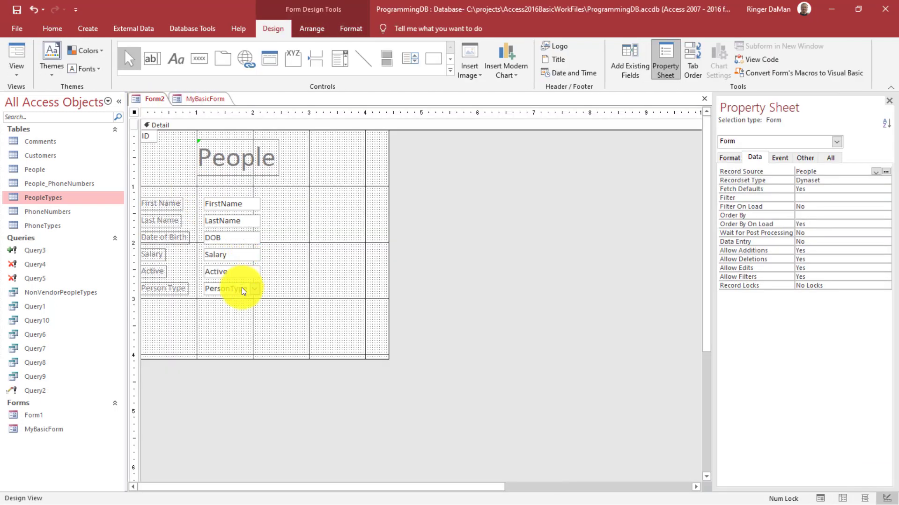
- Review the PersonType combo box's Bound Column property before switching Form2 to Form View
click(241, 287)
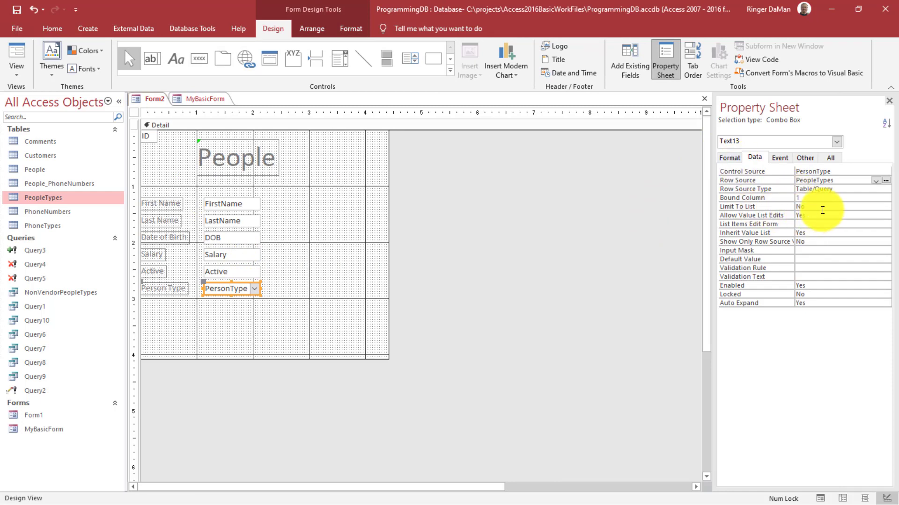
click(813, 197)
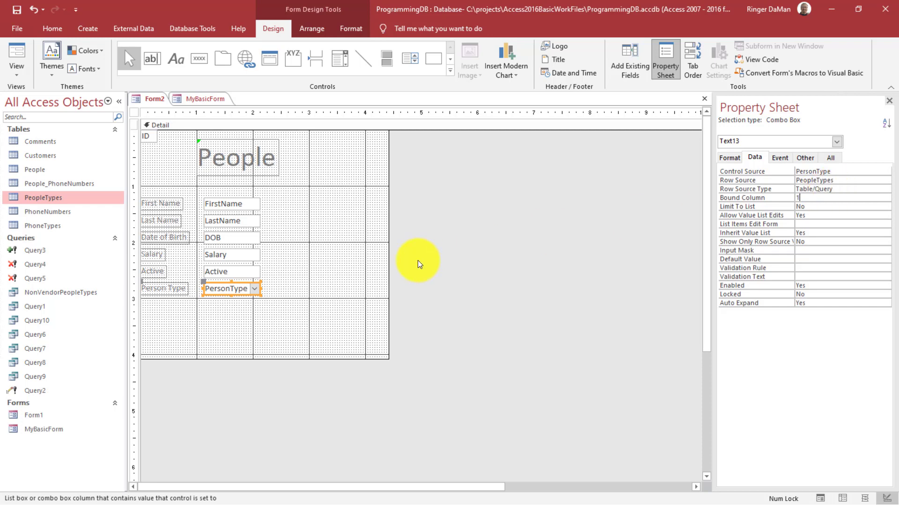
click(342, 284)
click(233, 290)
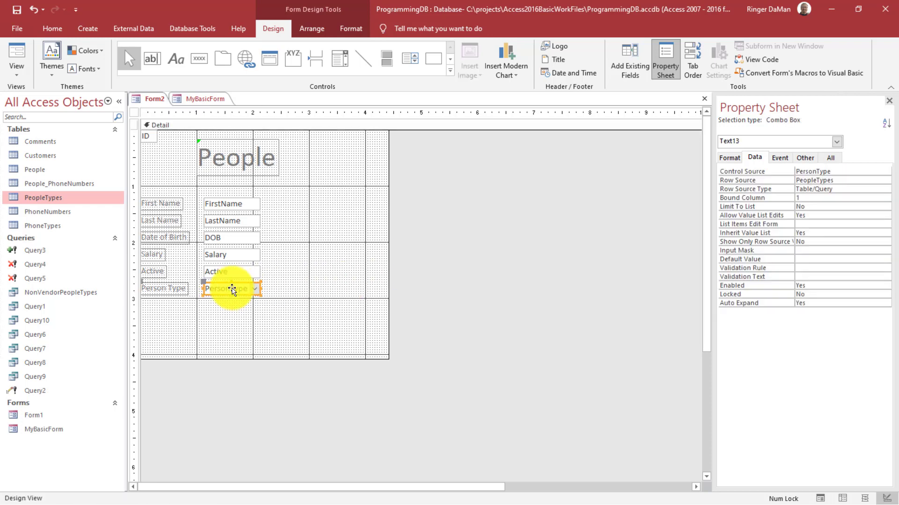
right_click(153, 98)
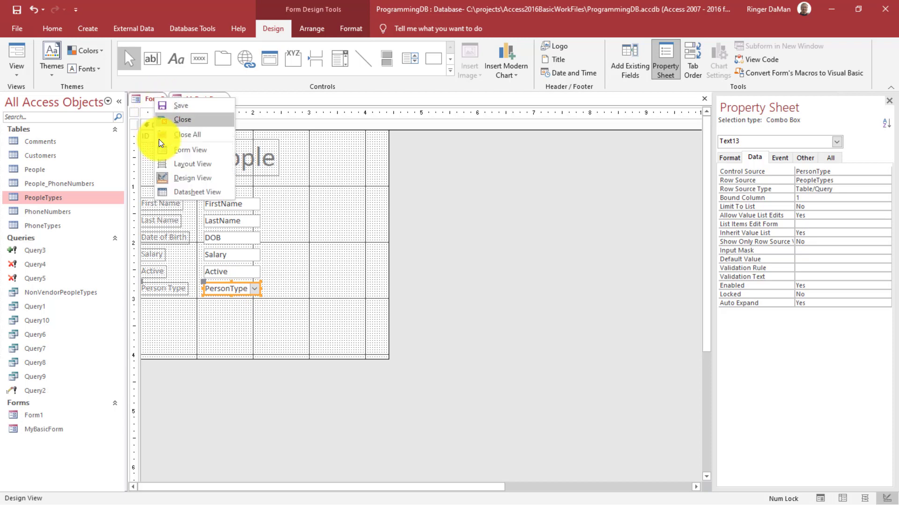
click(192, 150)
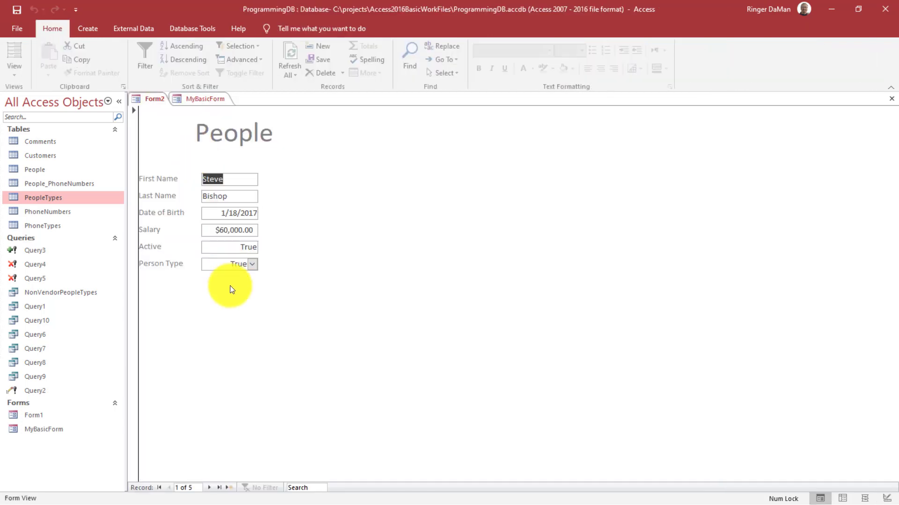
click(248, 263)
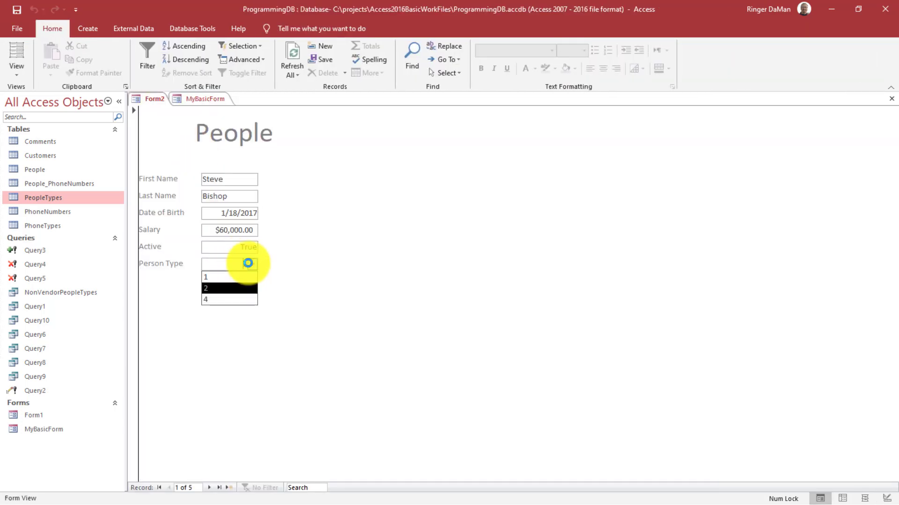
click(248, 263)
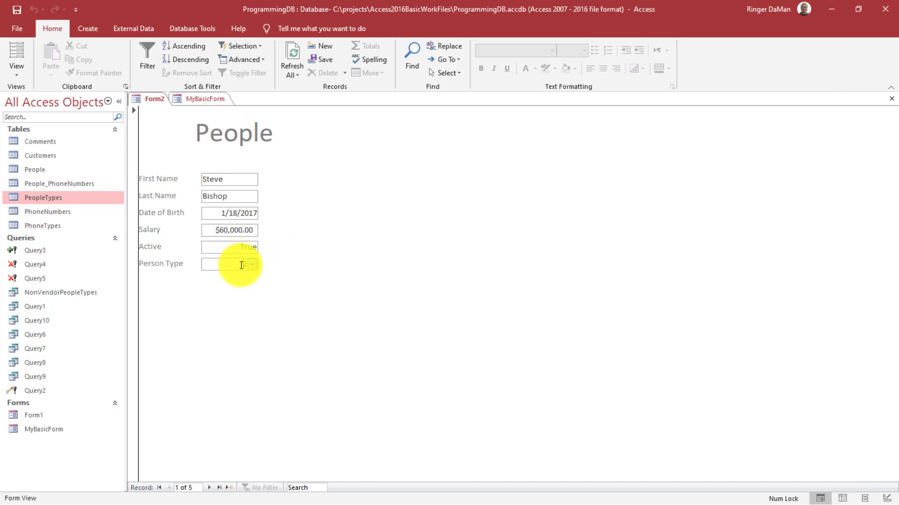
right_click(48, 199)
click(78, 221)
click(416, 302)
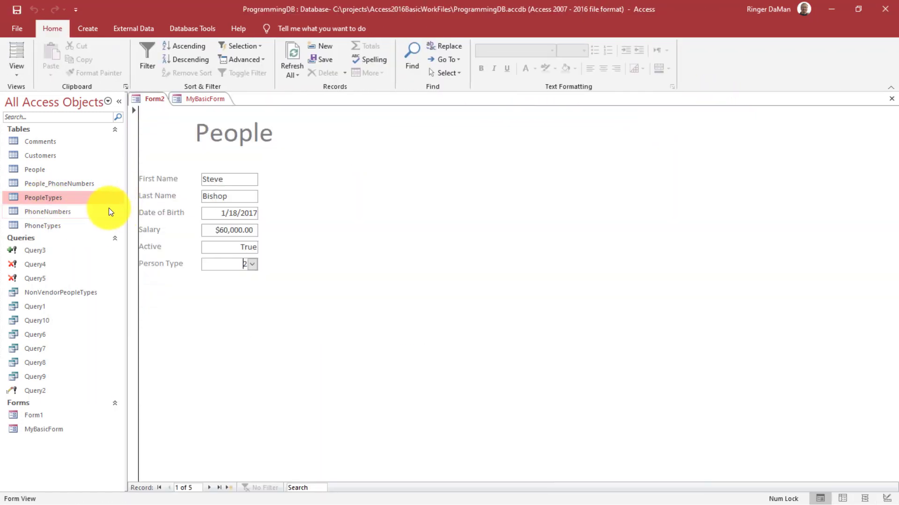
double_click(80, 198)
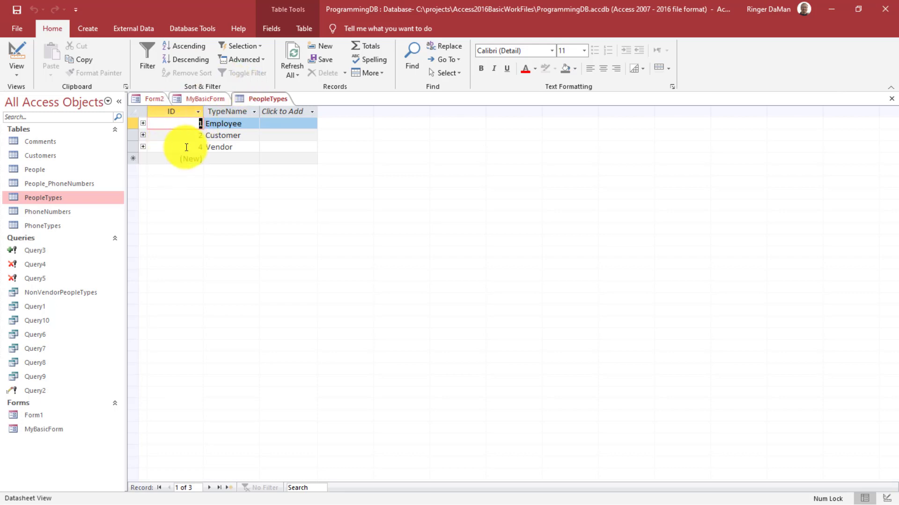
click(890, 100)
right_click(154, 100)
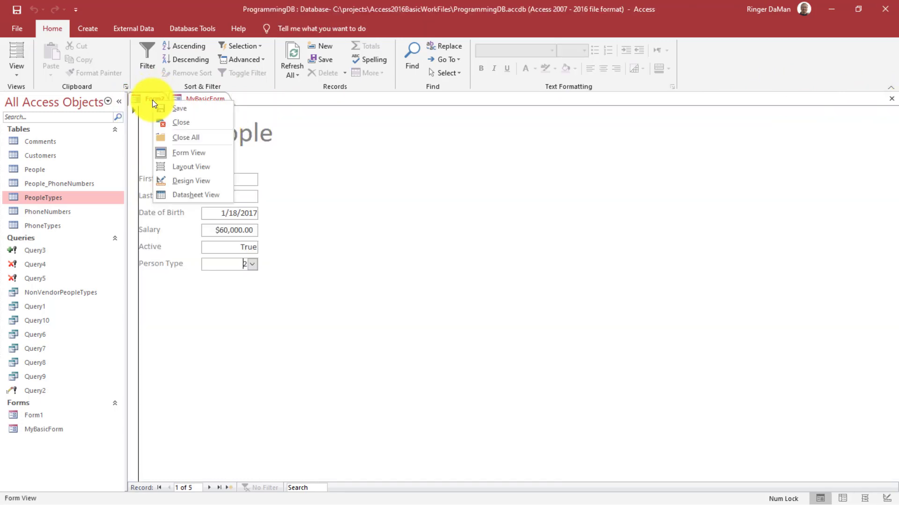
click(184, 185)
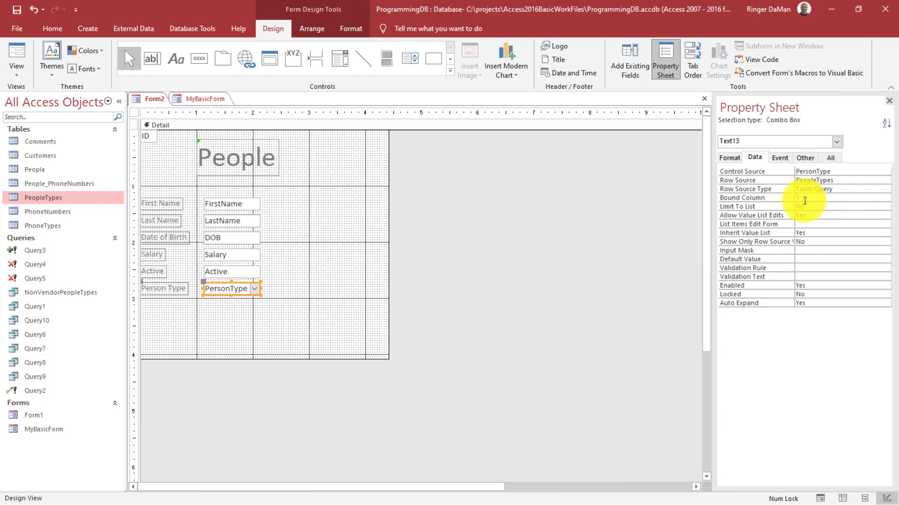
click(805, 200)
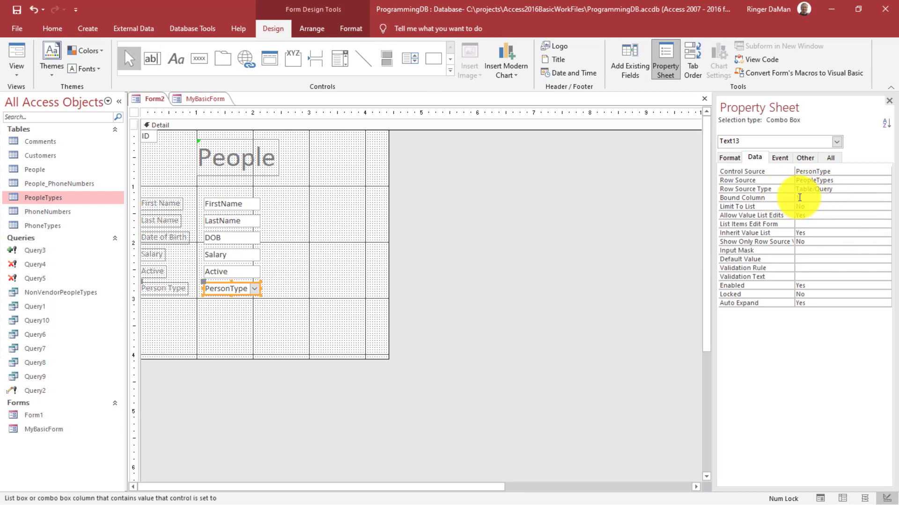
text(1)
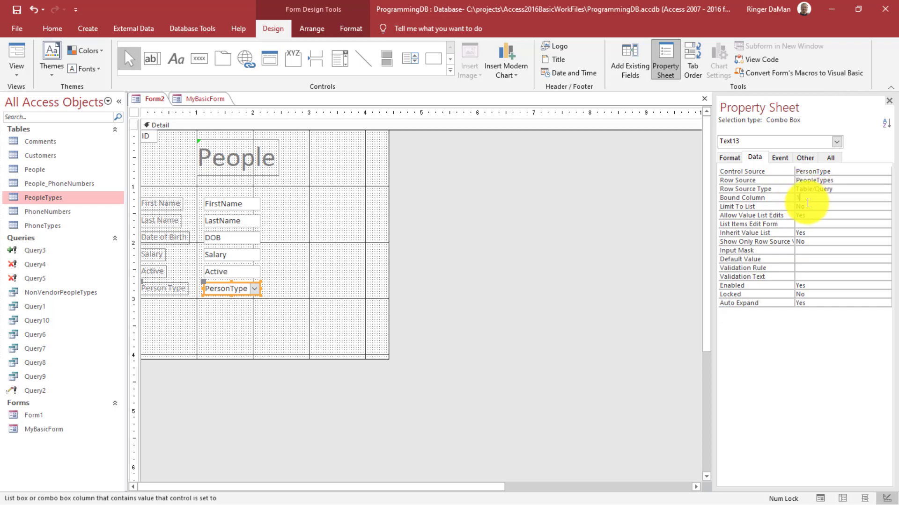
click(728, 159)
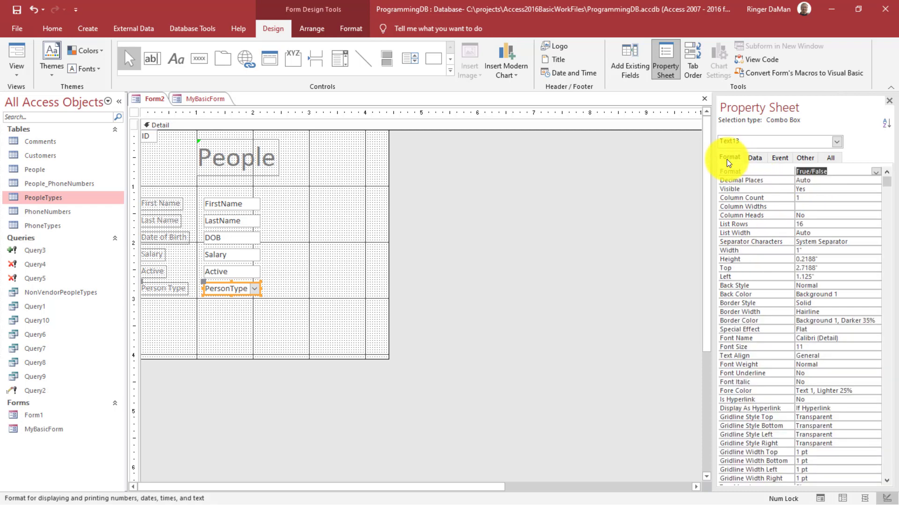
click(806, 198)
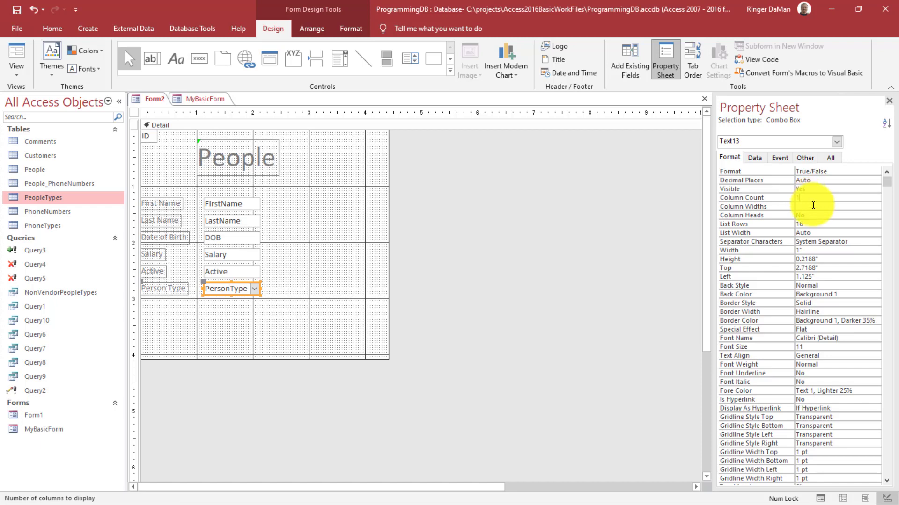
click(607, 205)
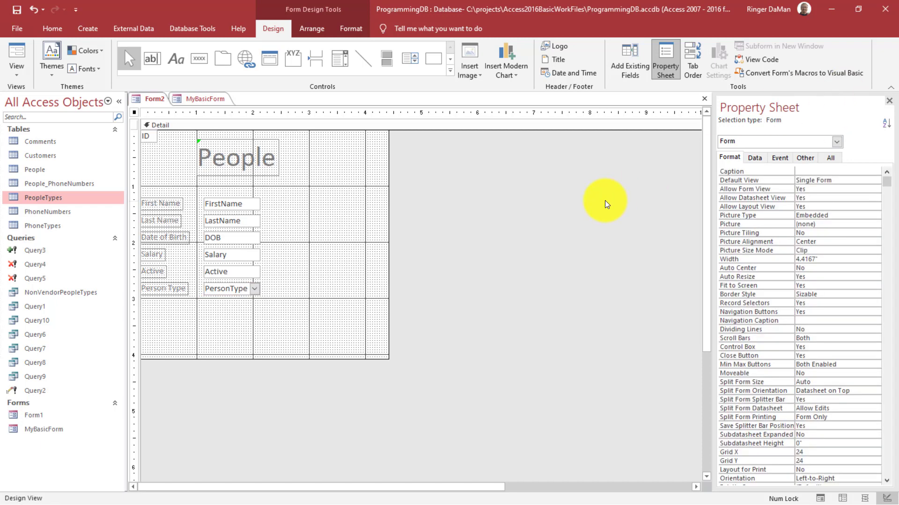
double_click(68, 200)
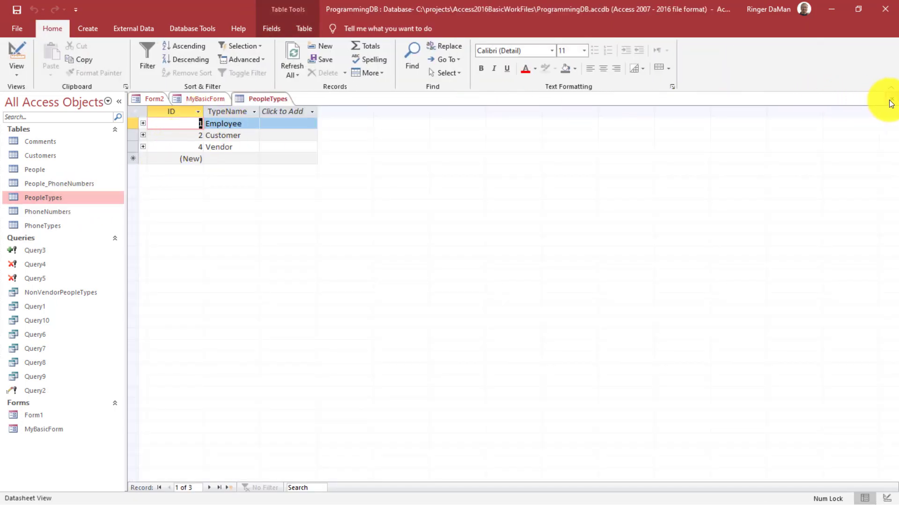
click(890, 99)
- Switch Form2 to Form View and check the Person Type list pairing IDs with Employee, Customer, Vendor
right_click(158, 103)
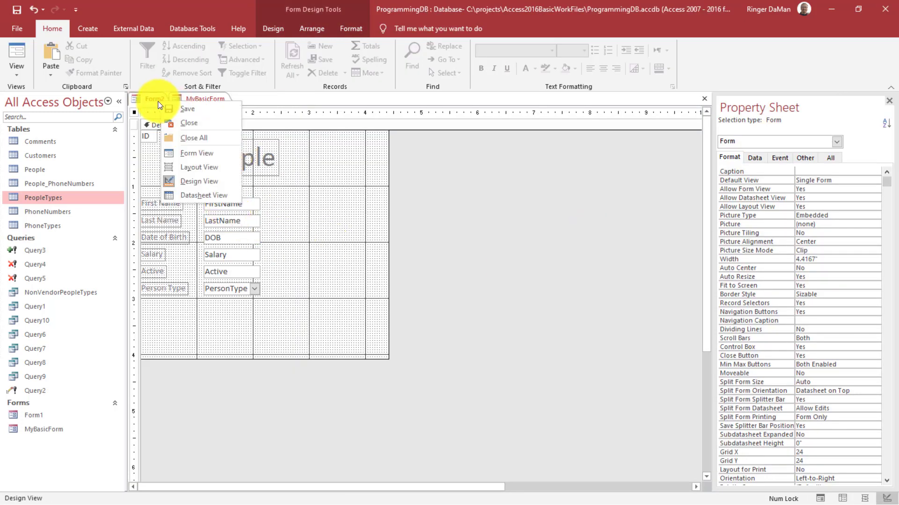
click(190, 152)
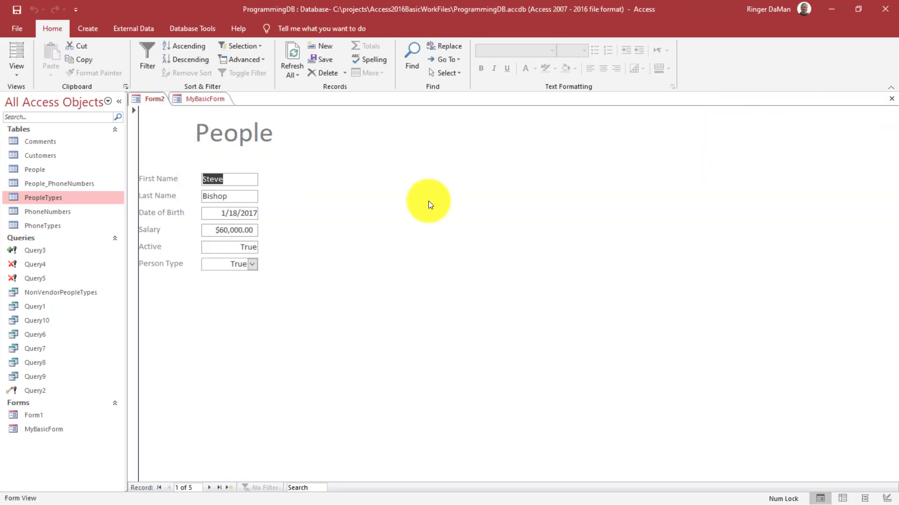
click(253, 264)
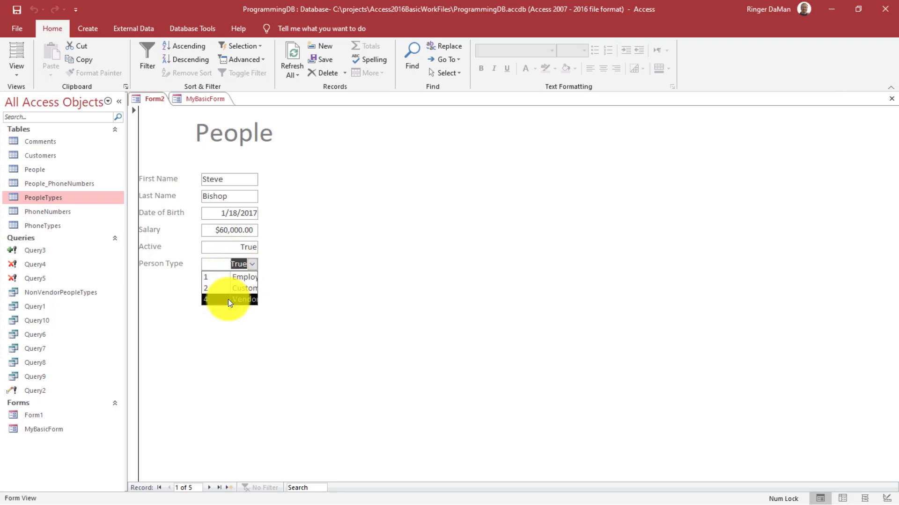
click(336, 280)
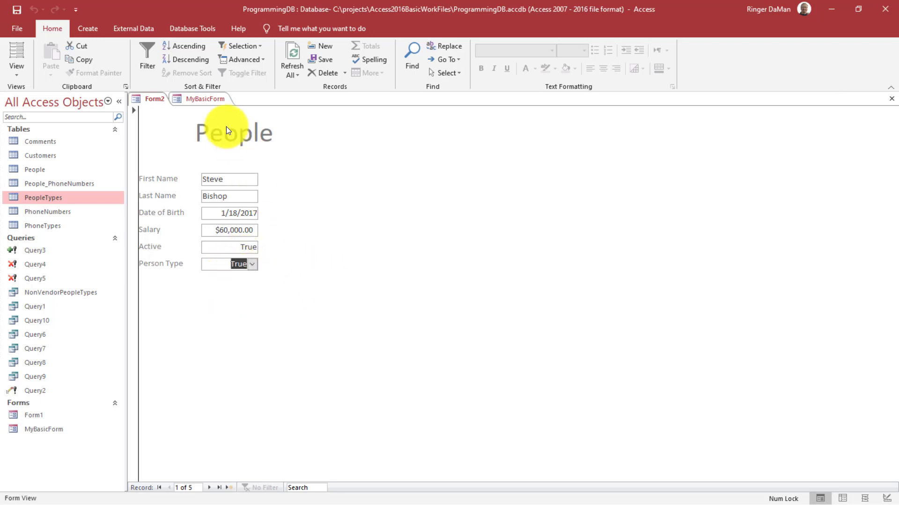
- Return Form2 to Design View and review the PeopleTypes table's columns
right_click(153, 101)
click(191, 181)
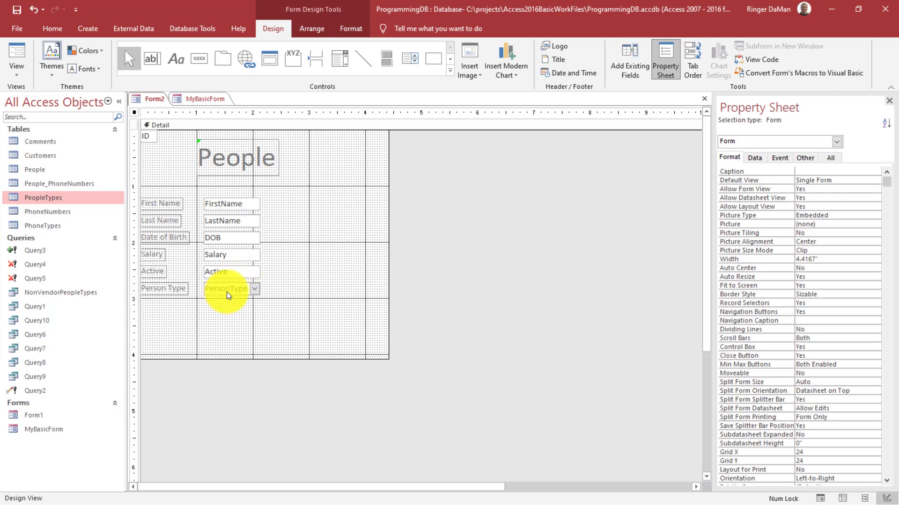
double_click(60, 198)
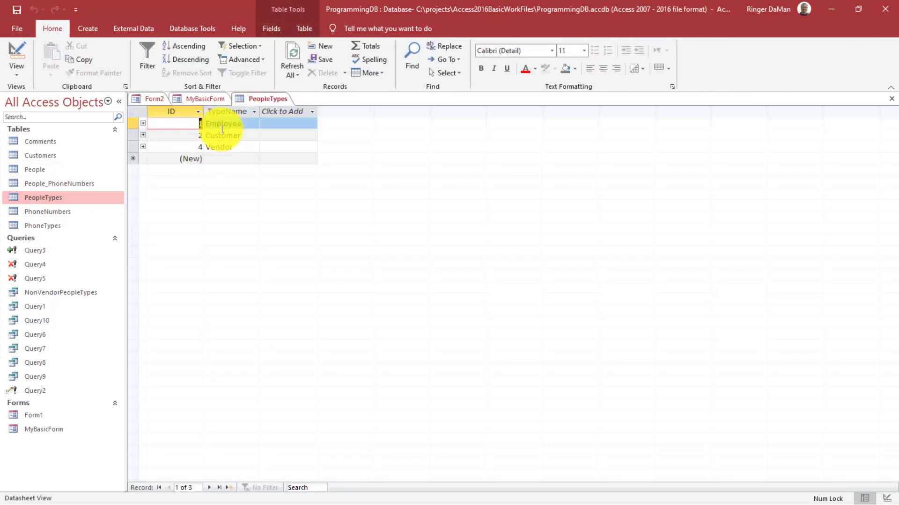
click(891, 98)
- Set the PersonType combo box's Column Widths to 0";1
click(223, 290)
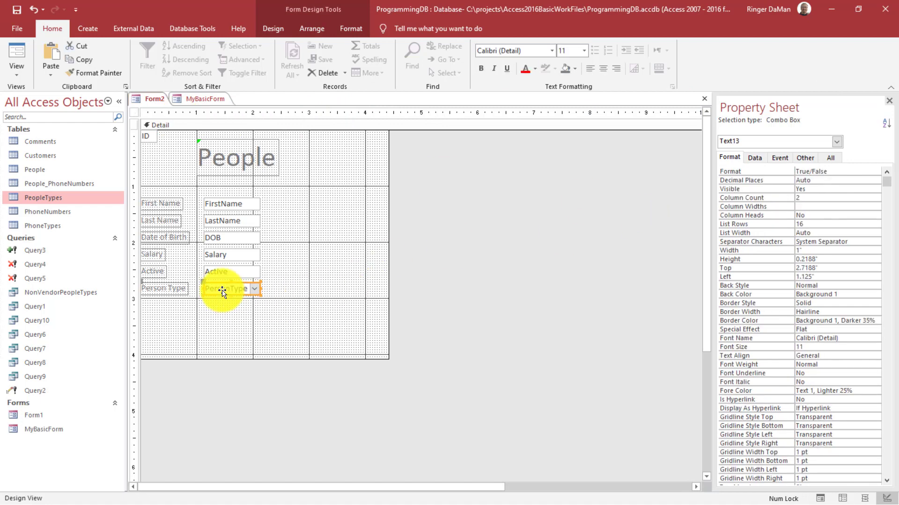
click(813, 208)
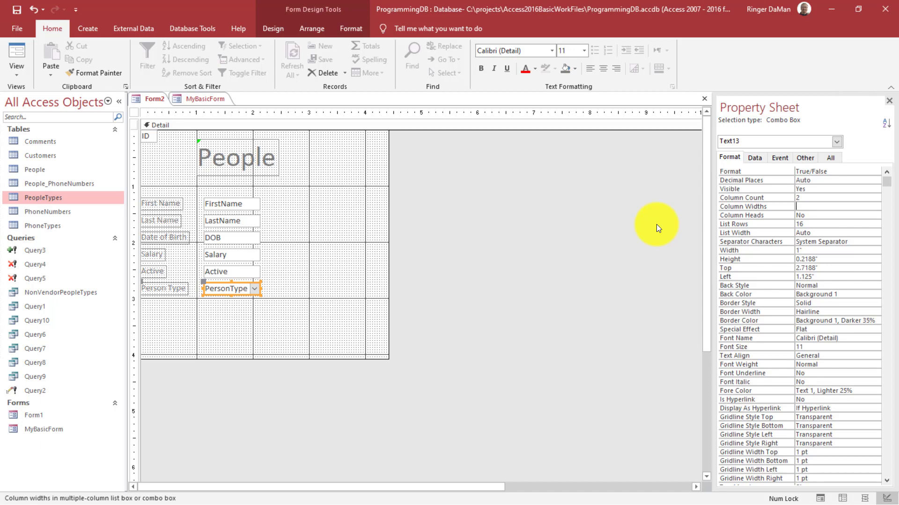
text(0")
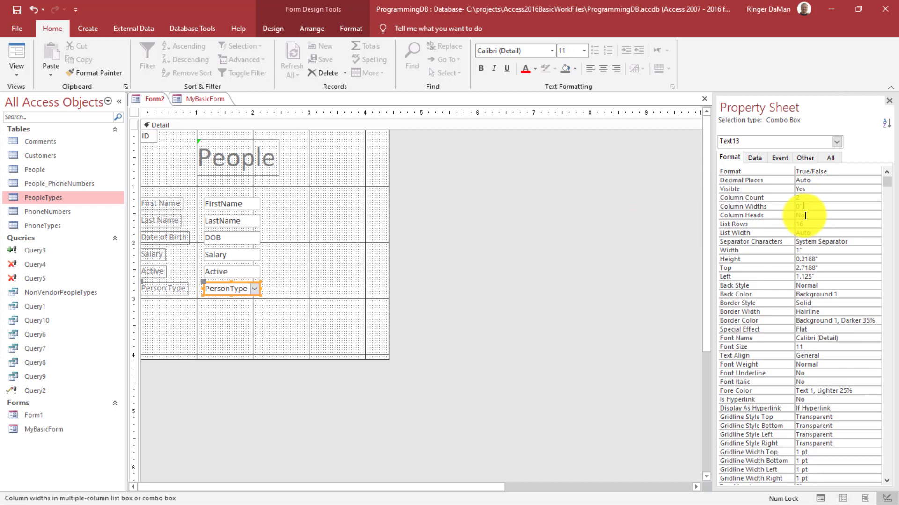
text(;1)
- Run Form2 in Form View, confirm Person Type shows Employee, Customer, Vendor, and advance to record 5
click(591, 275)
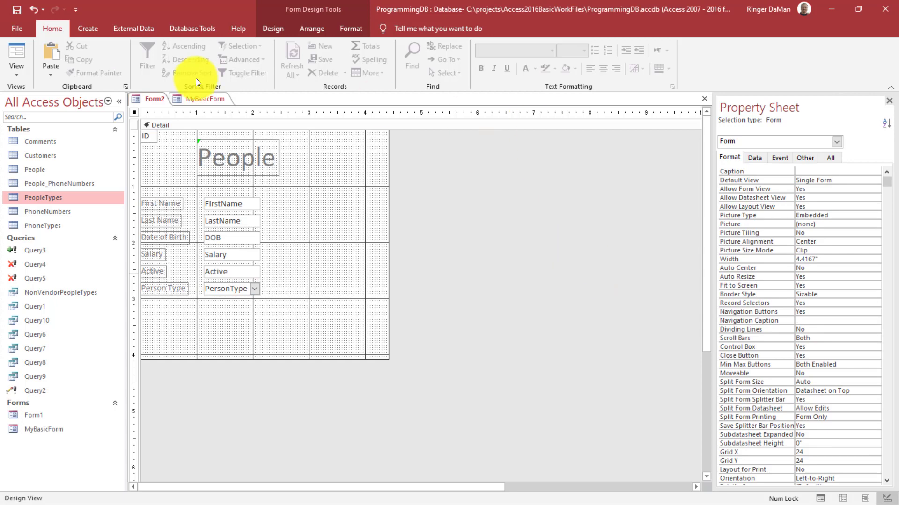
right_click(161, 99)
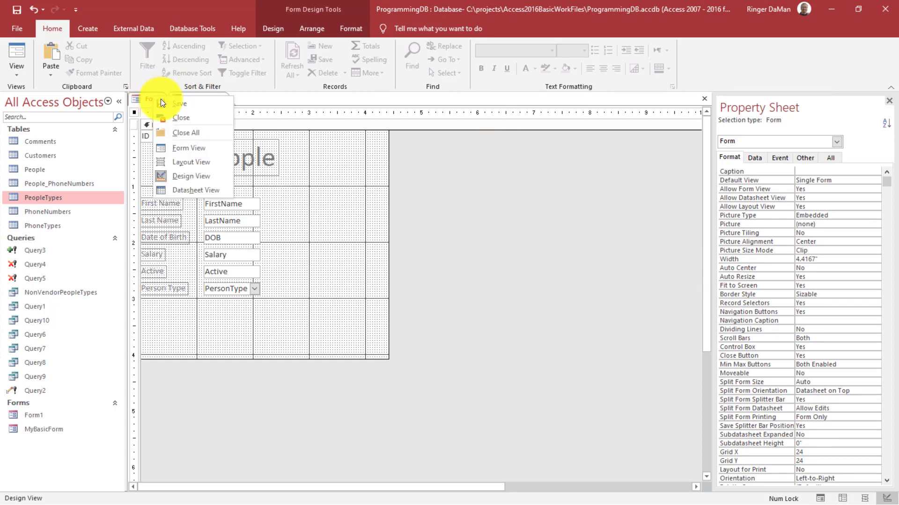
click(203, 145)
click(252, 265)
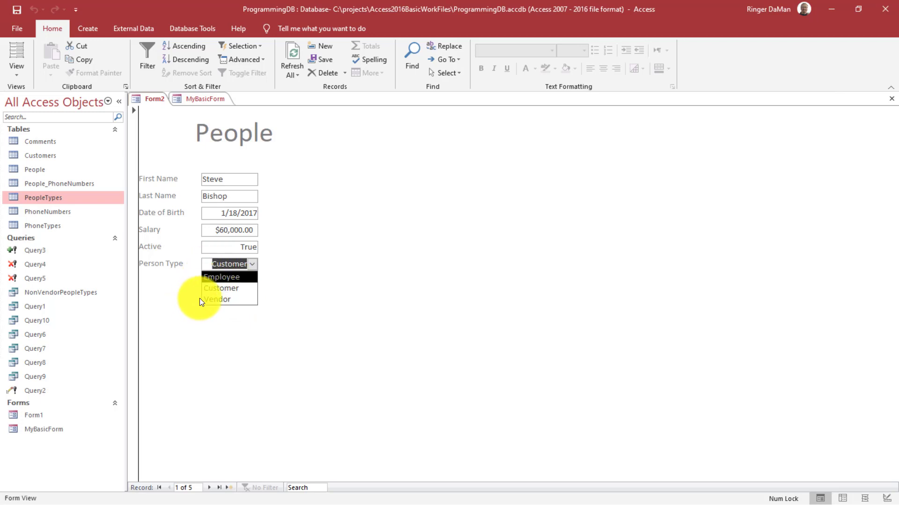
click(417, 273)
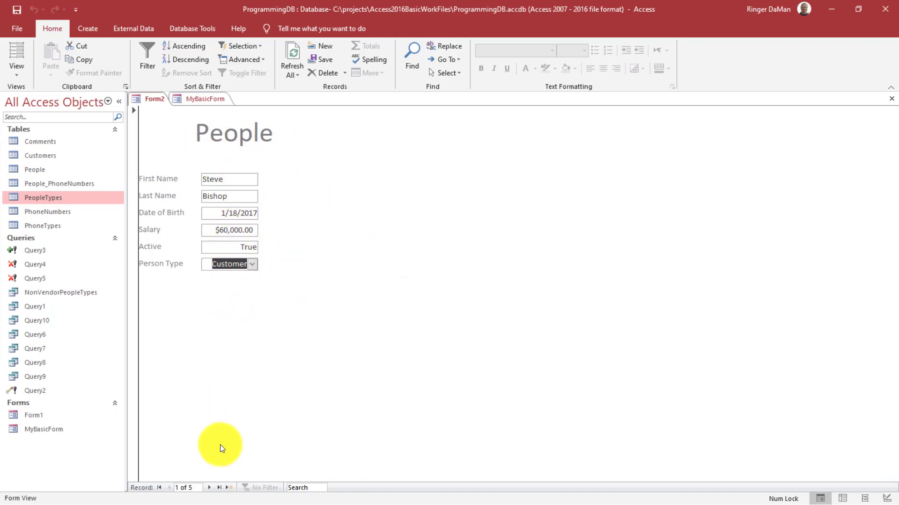
click(208, 487)
click(207, 487)
click(208, 488)
click(207, 488)
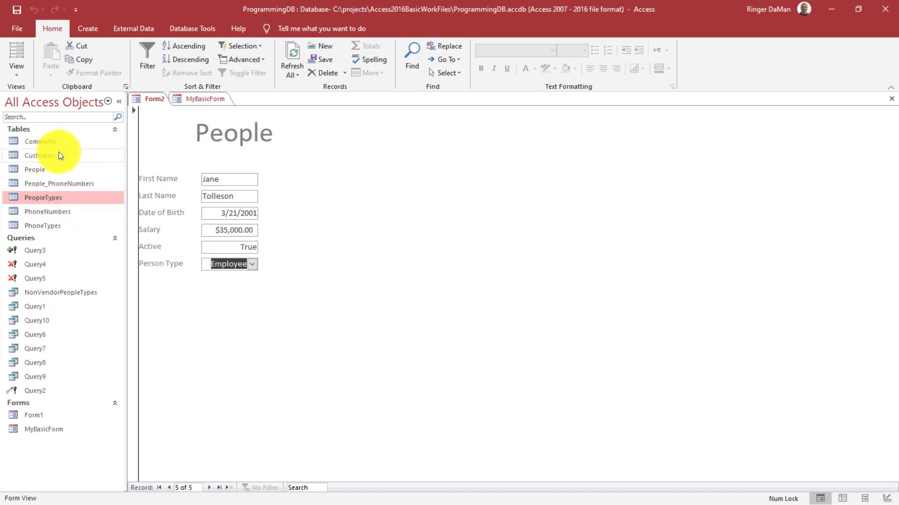
- Compare Person Type names with the People table's stored numbers while browsing back to record 1
double_click(38, 170)
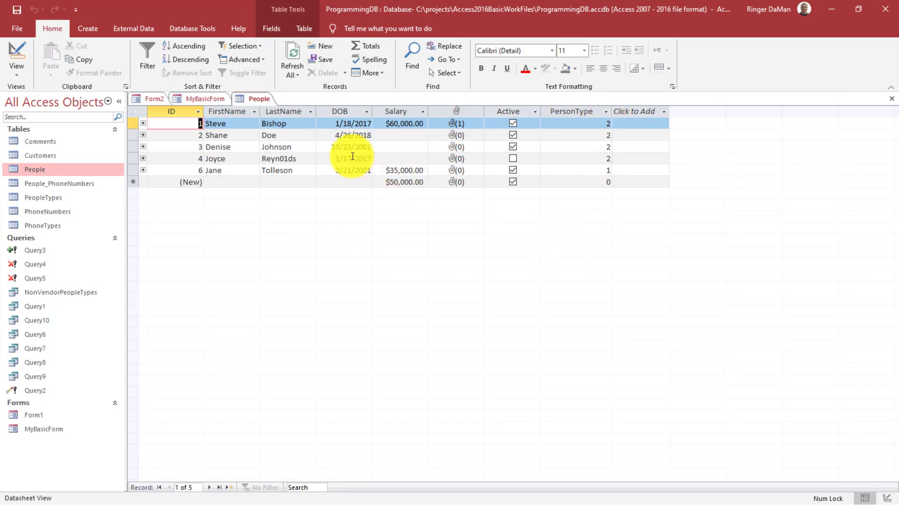
click(891, 99)
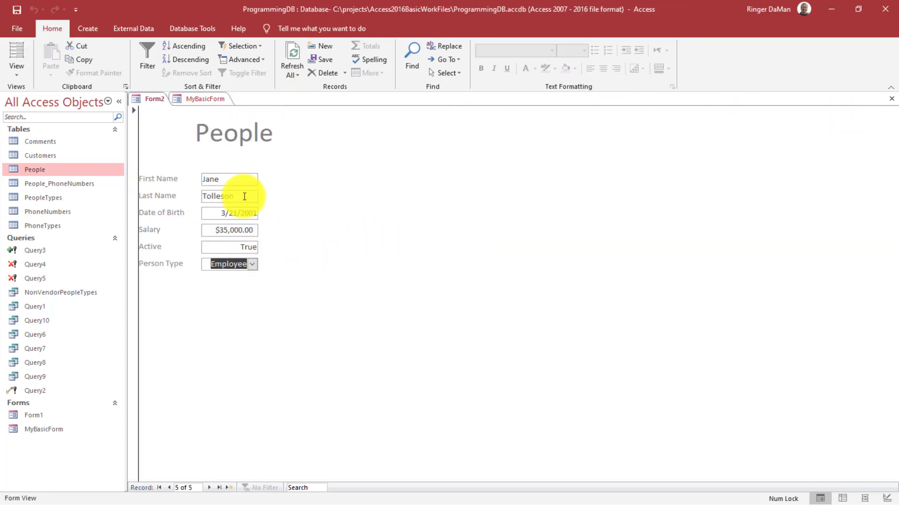
click(170, 490)
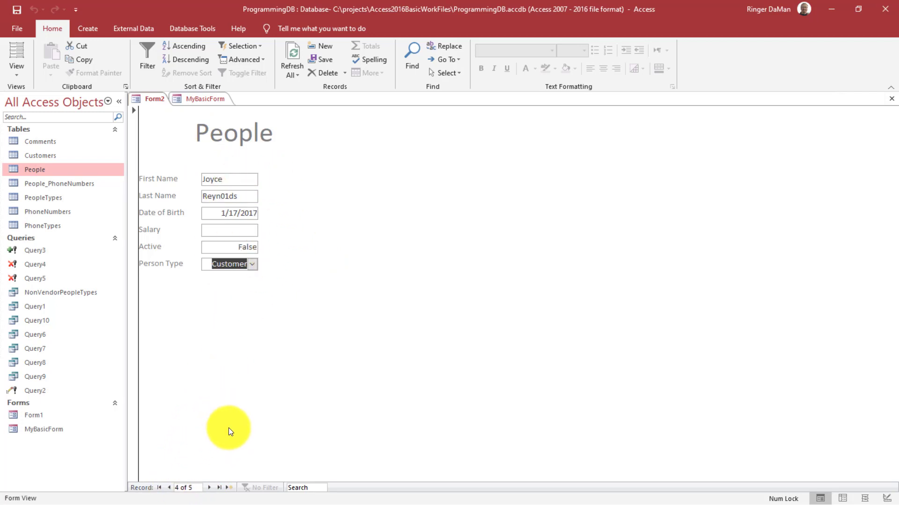
double_click(47, 169)
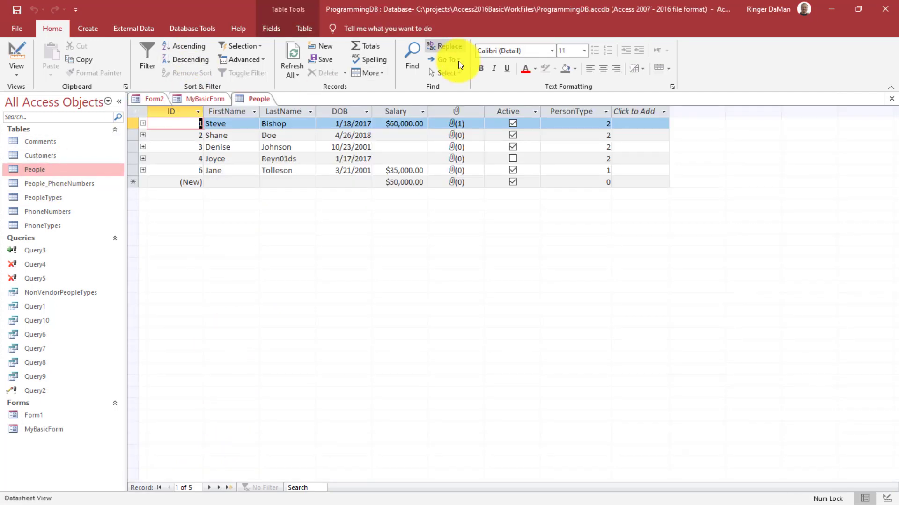
click(891, 99)
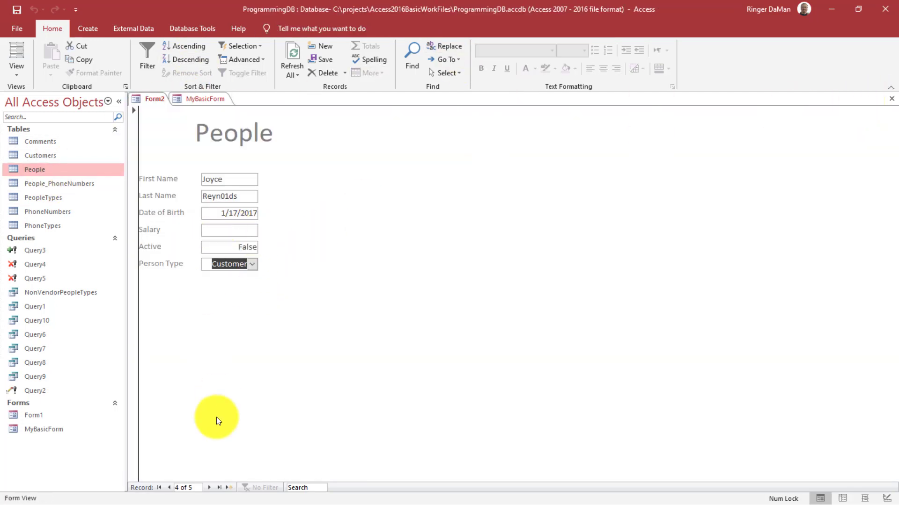
click(171, 487)
click(170, 487)
click(170, 487)
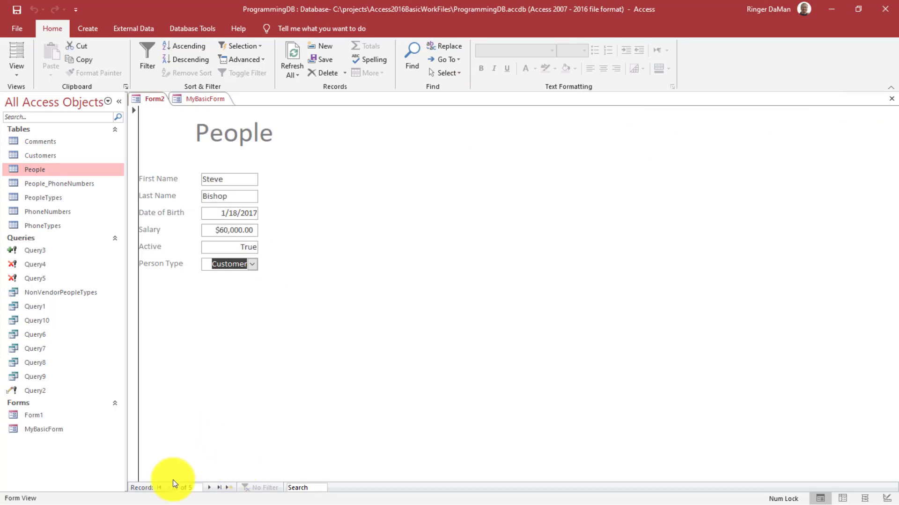
- Set the first person's type to Employee and verify the stored ID in the People table
click(253, 265)
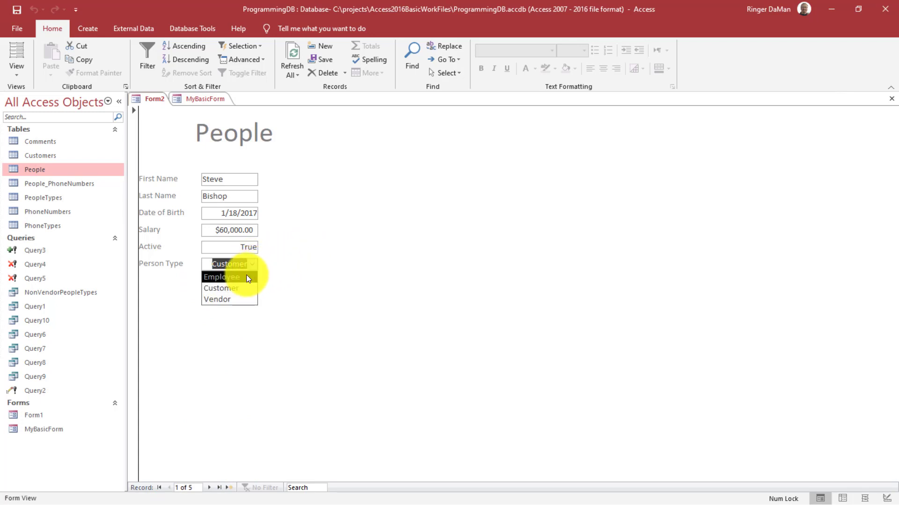
click(242, 278)
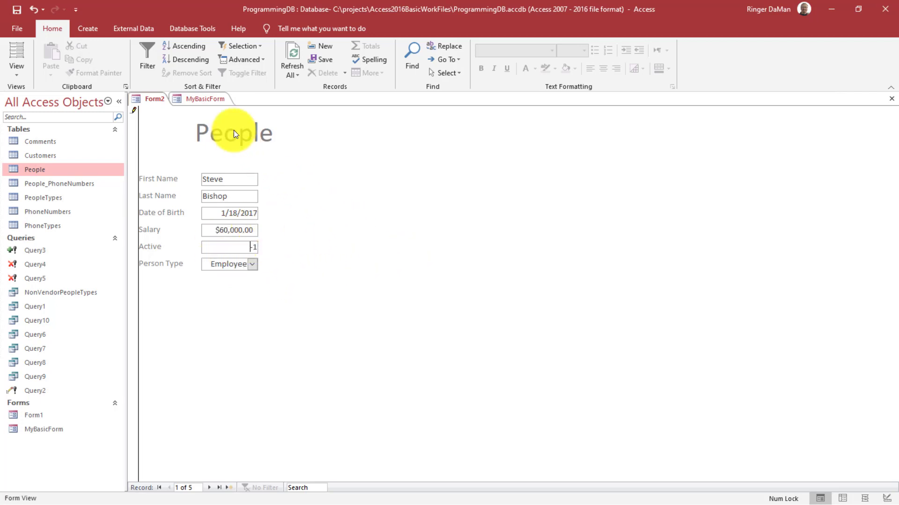
click(47, 171)
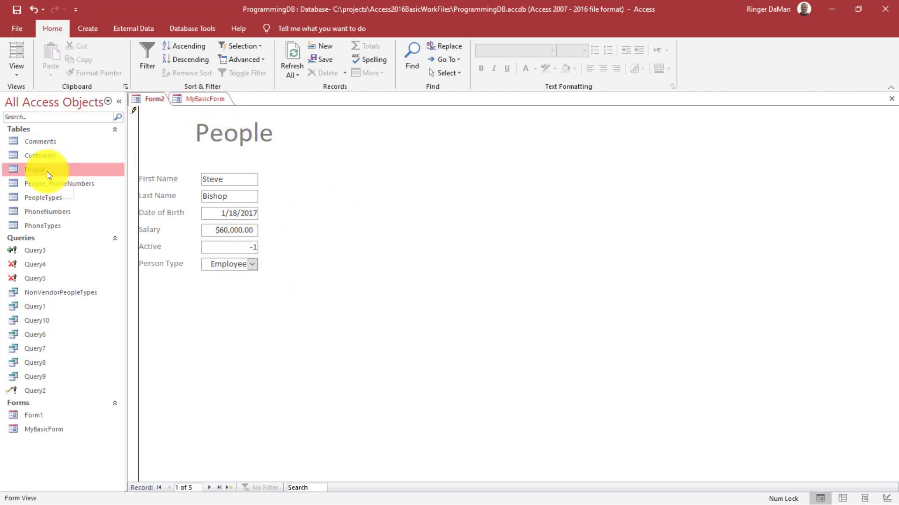
double_click(46, 172)
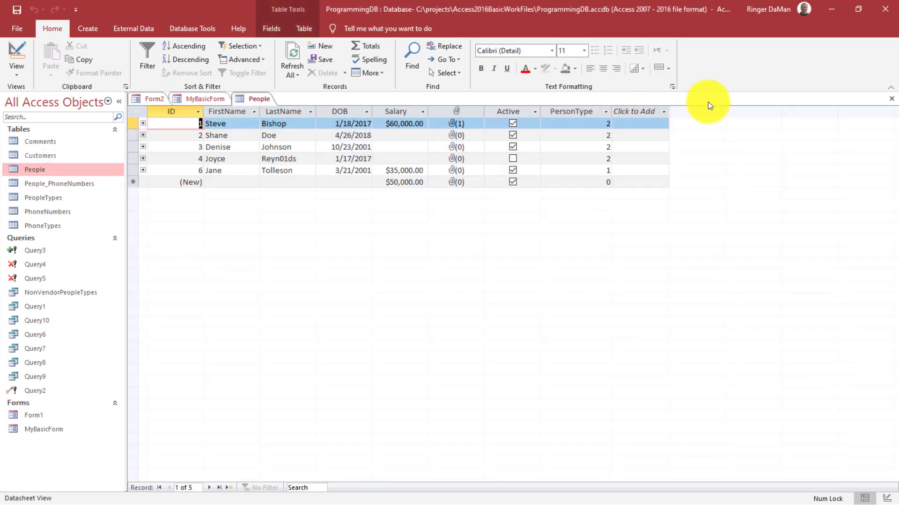
click(149, 99)
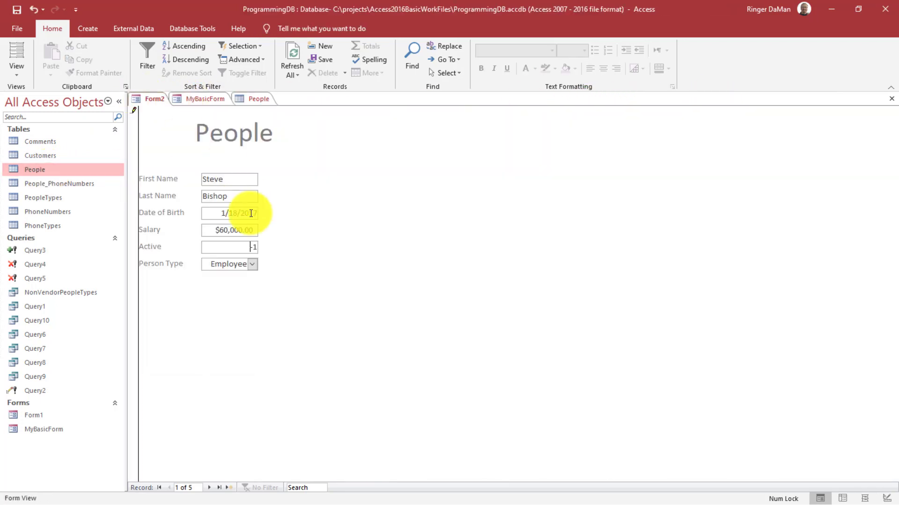
- Recheck that Employee stays selected in the Person Type list, then save Form2
click(255, 265)
click(330, 279)
click(255, 270)
click(232, 277)
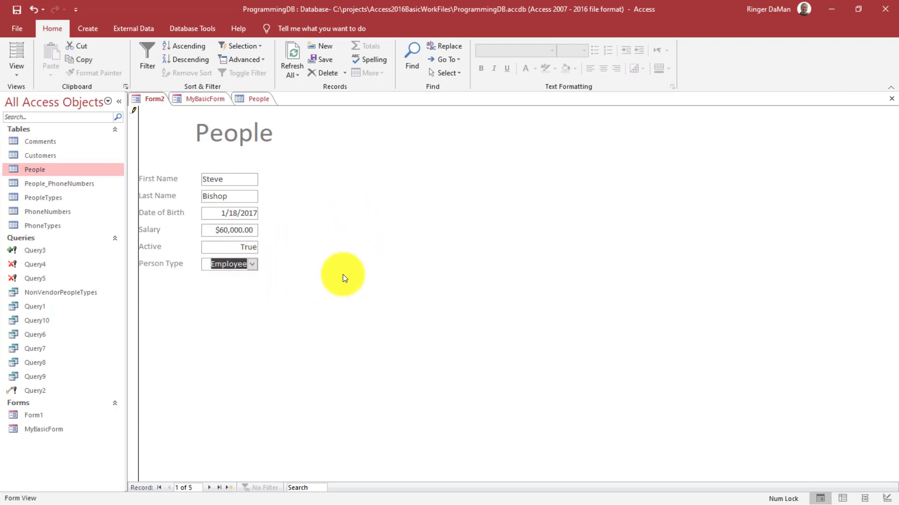
click(17, 10)
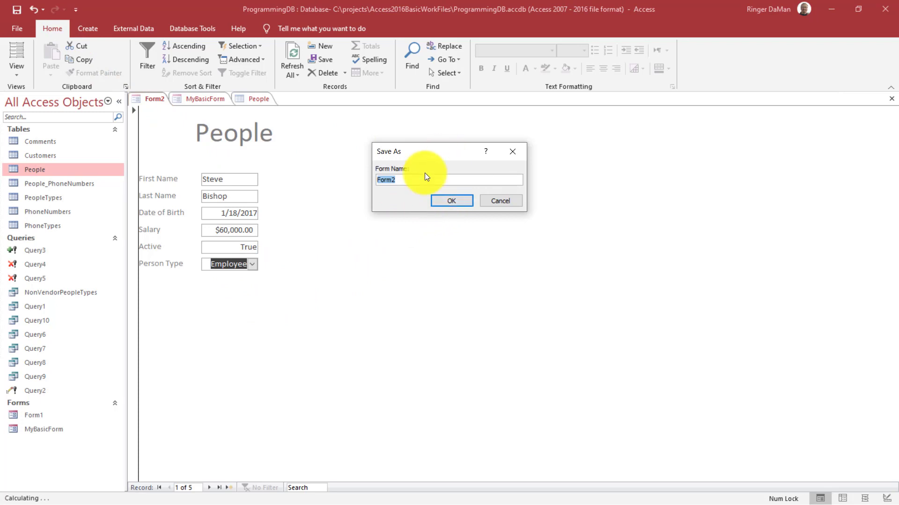
- Save the form under the name PeopleForm
text(Peopl)
text(orm)
key(Return)
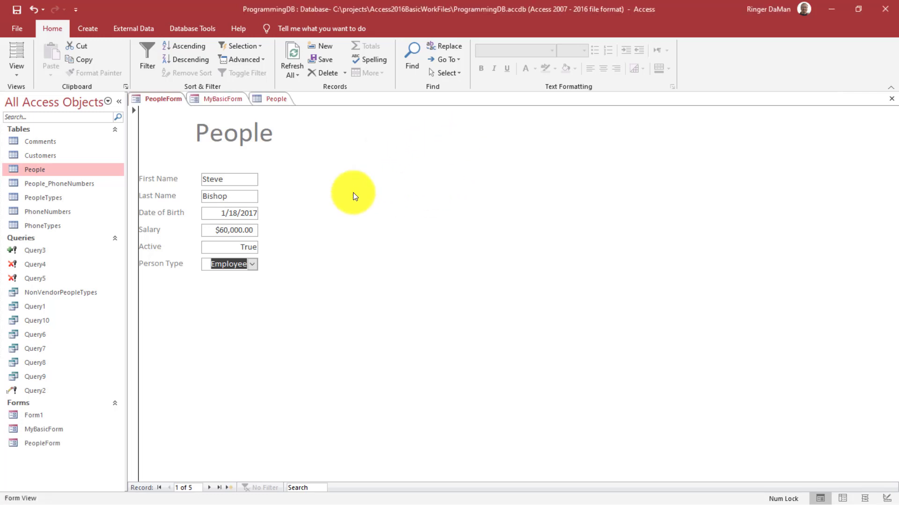
click(253, 264)
- Pick Employee as Person Type, then compare the People table's stored PersonType numbers
click(237, 281)
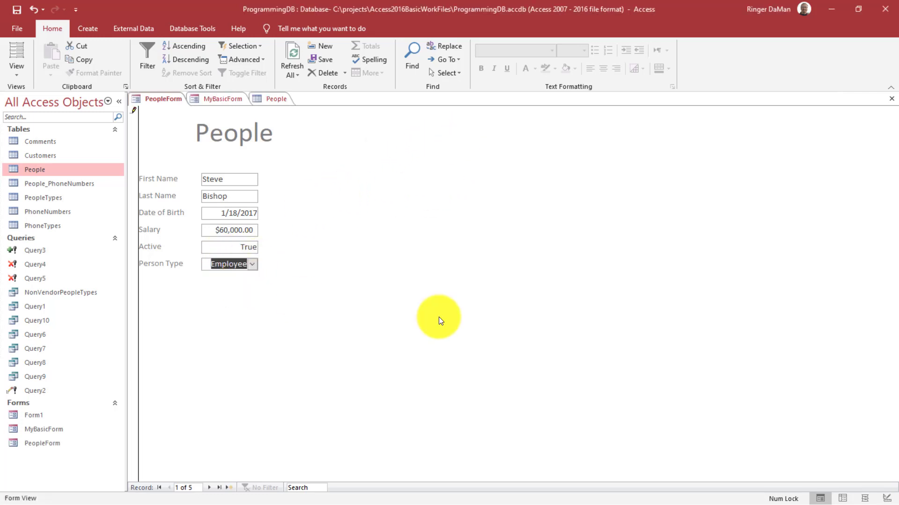
key(shift+Tab)
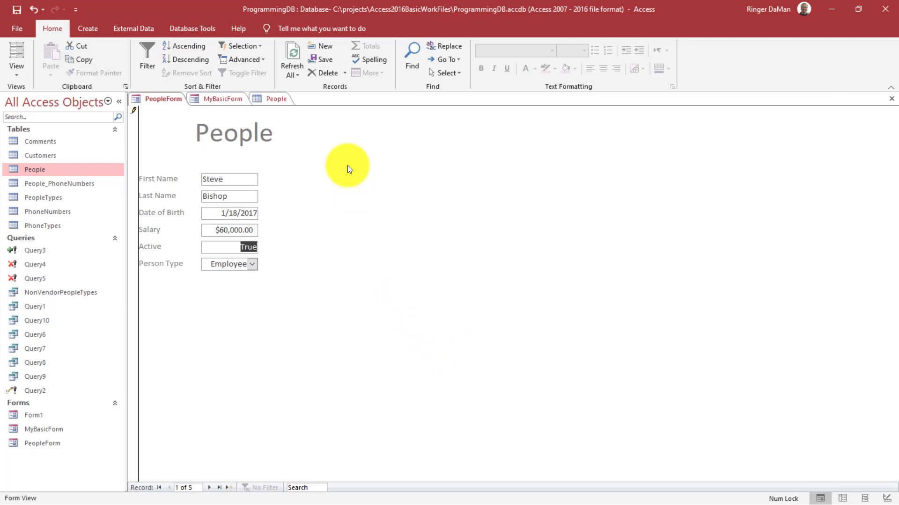
click(272, 100)
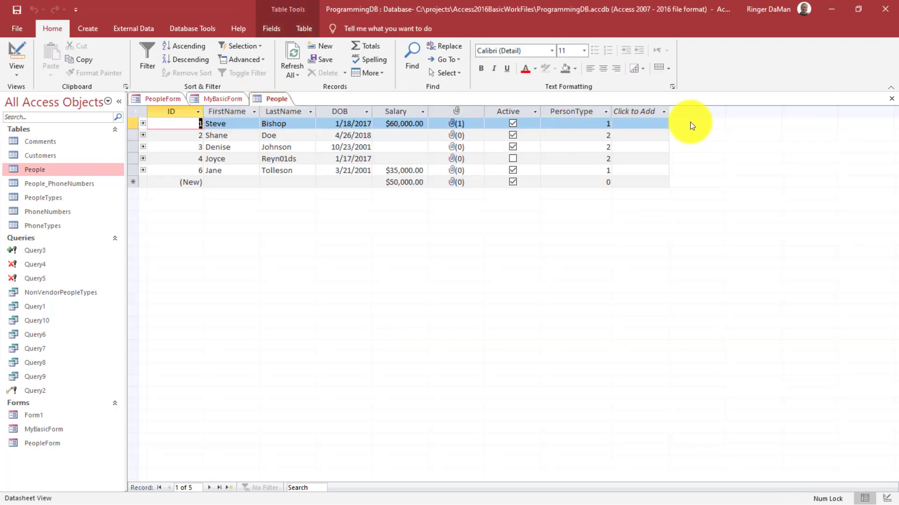
click(892, 99)
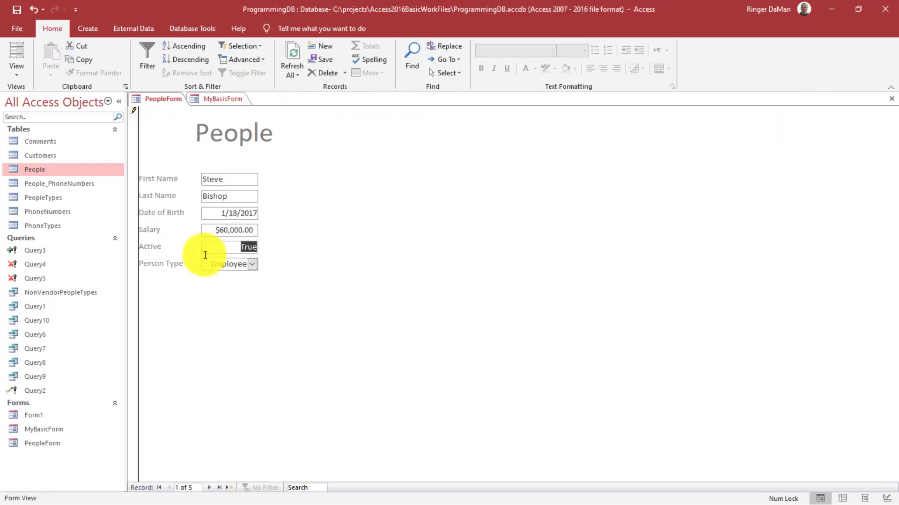
double_click(52, 170)
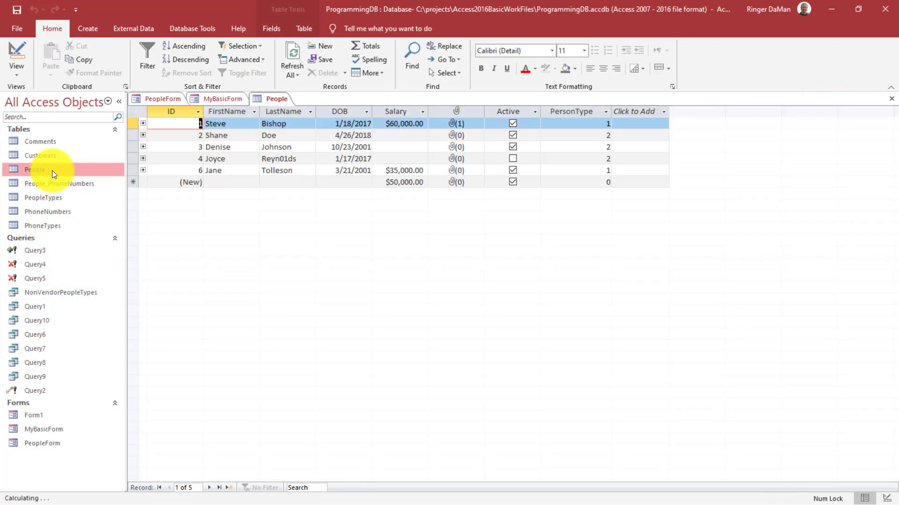
click(601, 128)
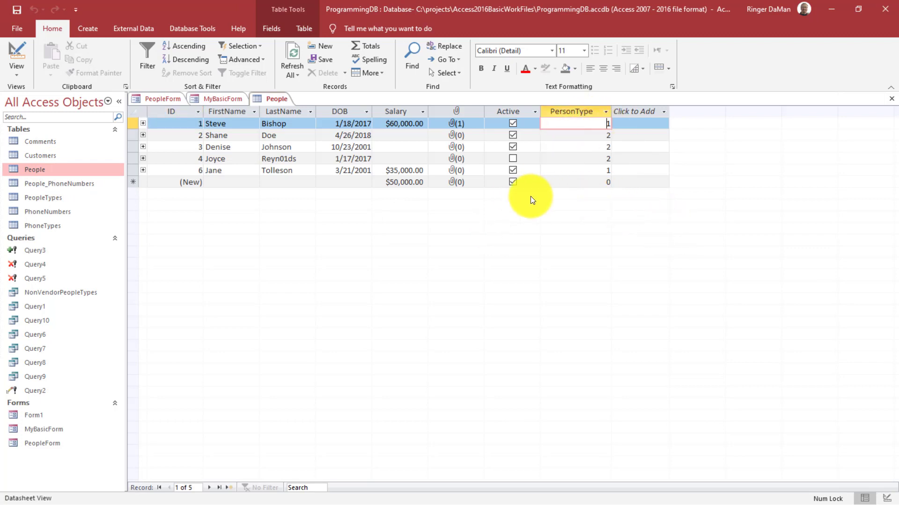
click(171, 98)
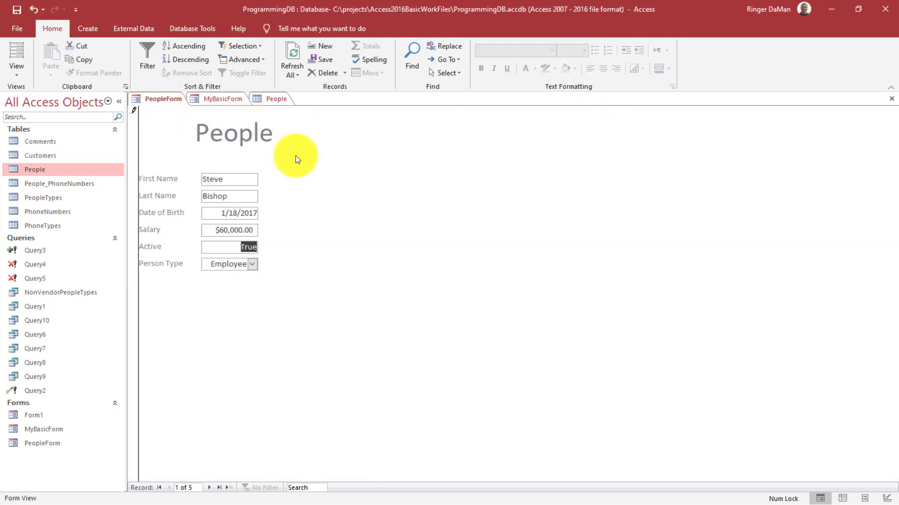
- Navigate PeopleForm to record 4 of 5, the Customer record
click(209, 487)
click(209, 488)
click(209, 488)
click(209, 488)
click(209, 488)
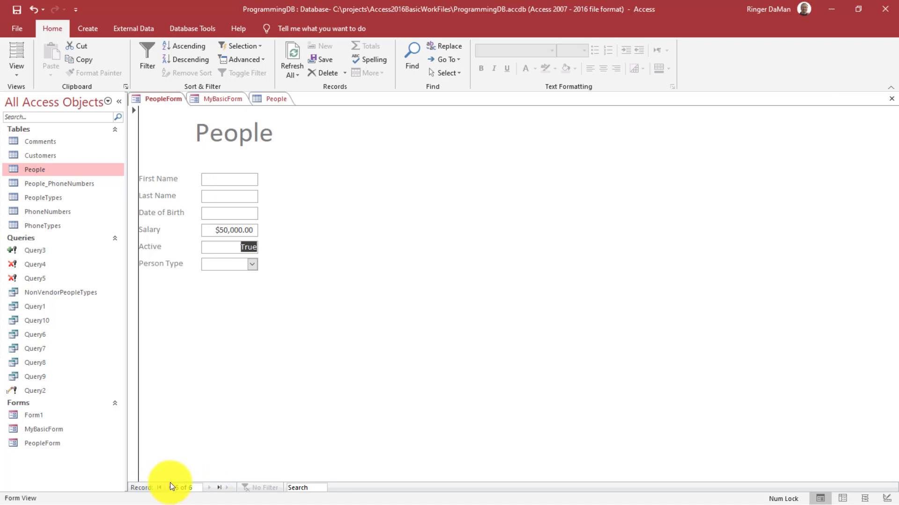
click(169, 488)
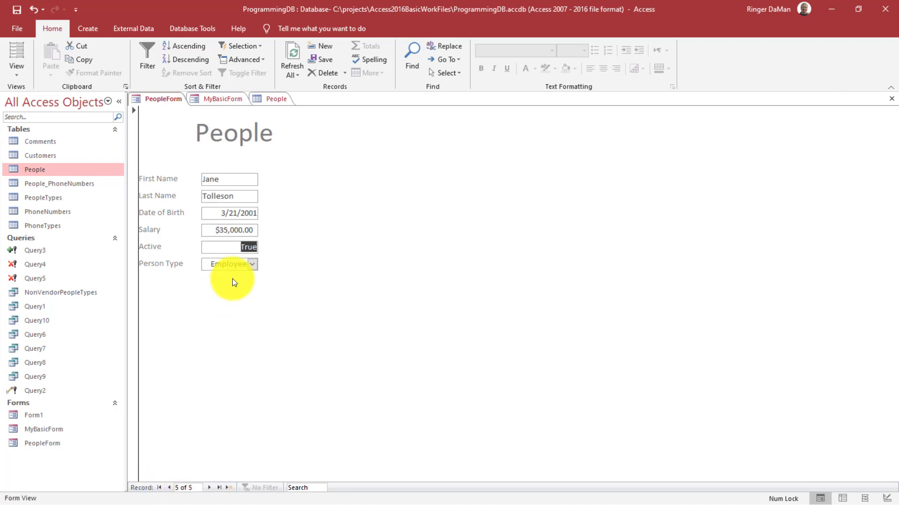
click(169, 488)
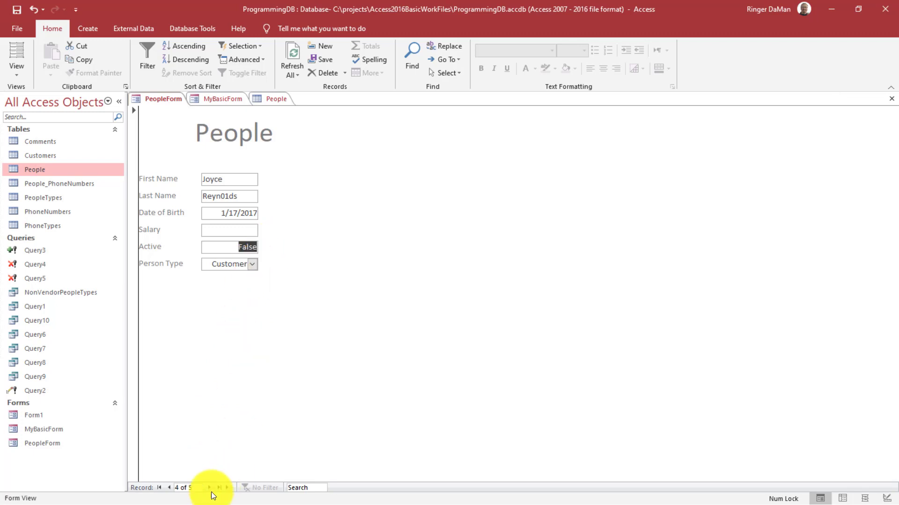
- Change record 4's Person Type from Customer to Vendor
click(252, 262)
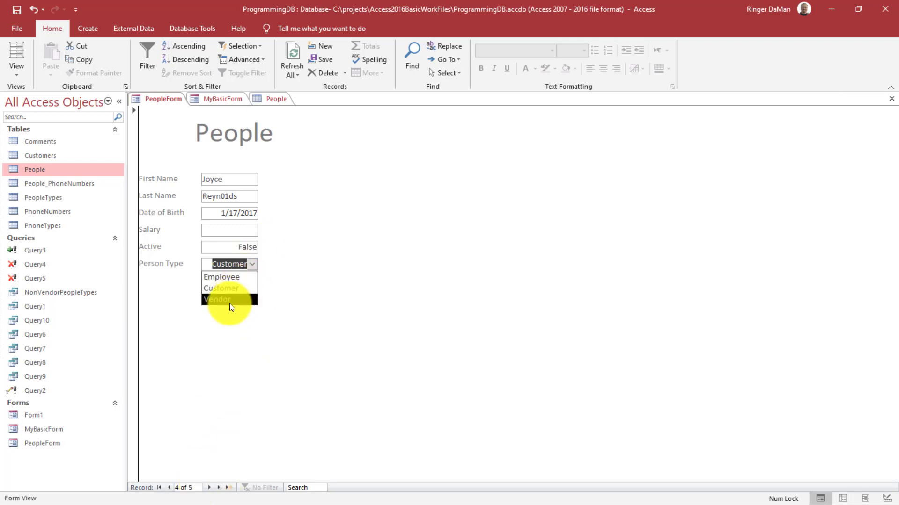
click(229, 305)
key(shift+Tab)
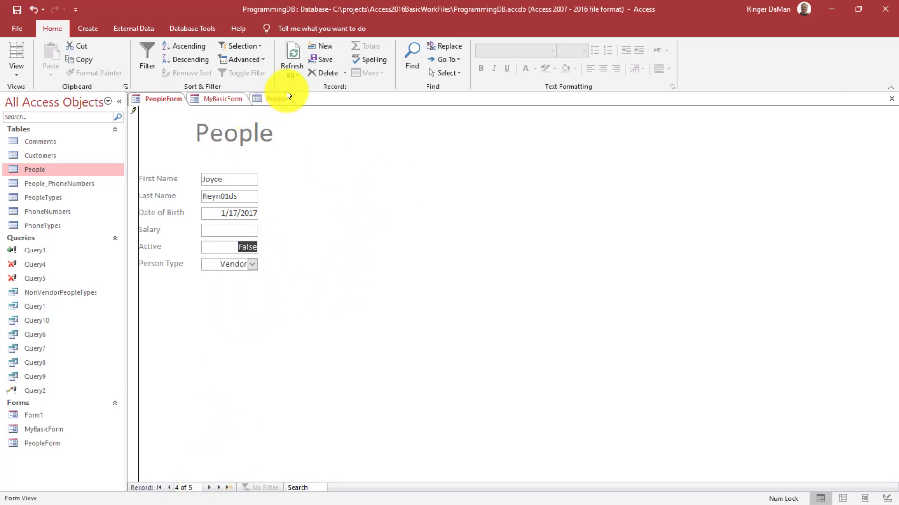
- Reopen the People table to review its data, then return to PeopleForm
click(287, 95)
click(891, 98)
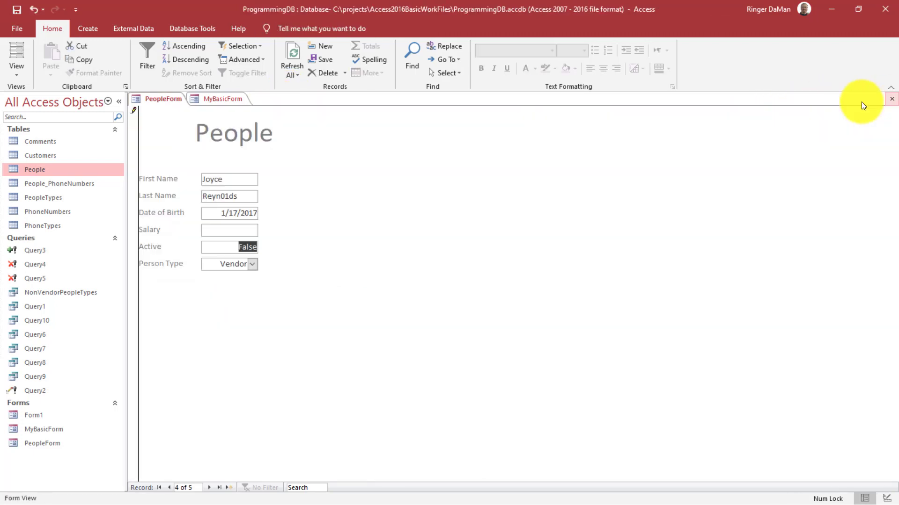
double_click(53, 171)
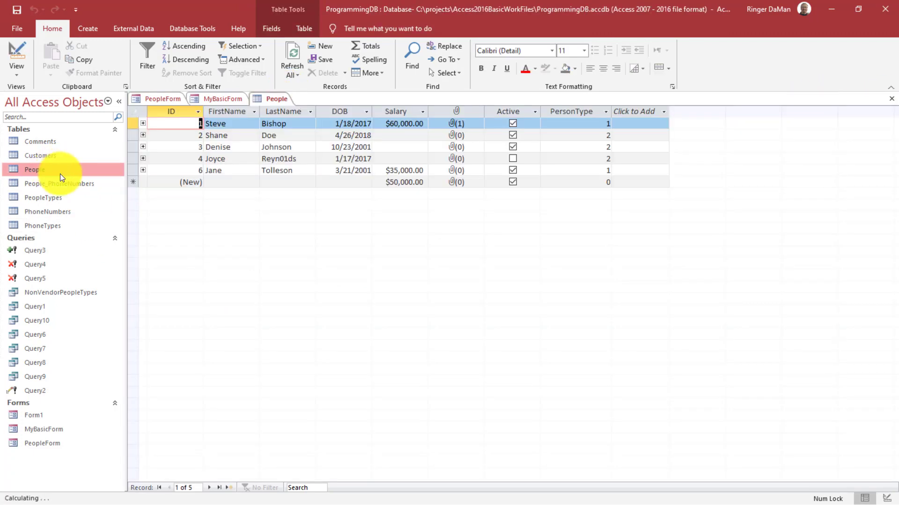
click(204, 98)
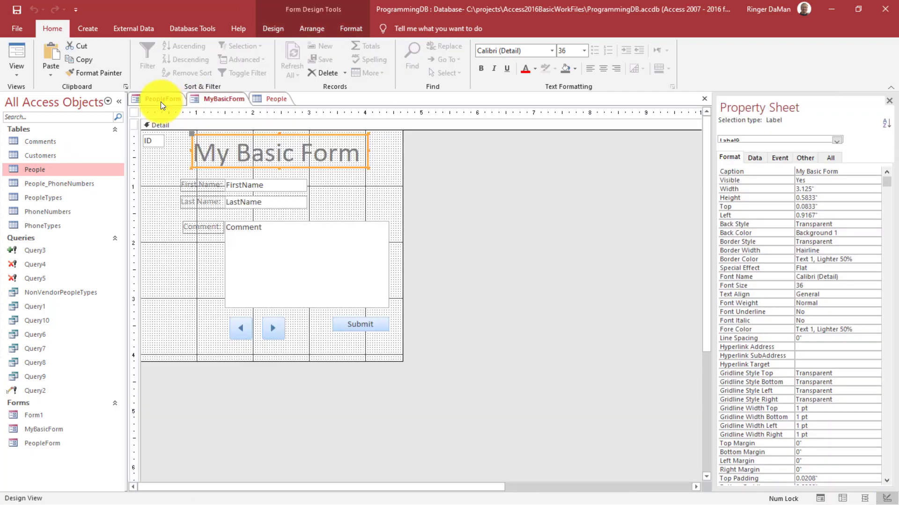
click(161, 100)
key(Tab)
- Confirm record 4's PersonType is stored as 4, then close the People table
click(209, 488)
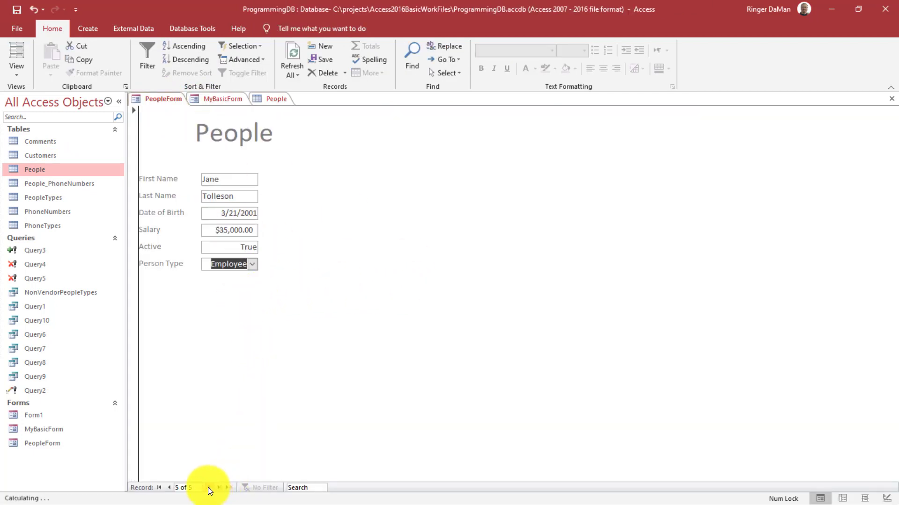
click(169, 487)
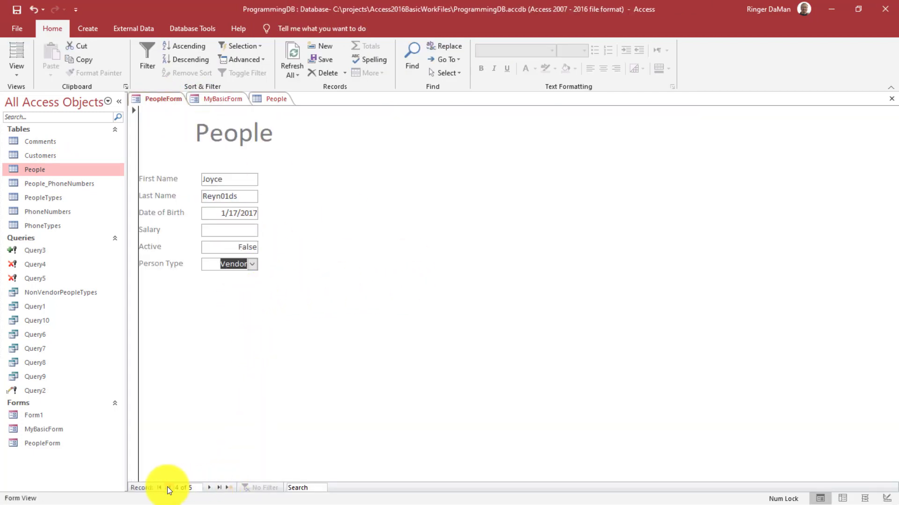
click(274, 99)
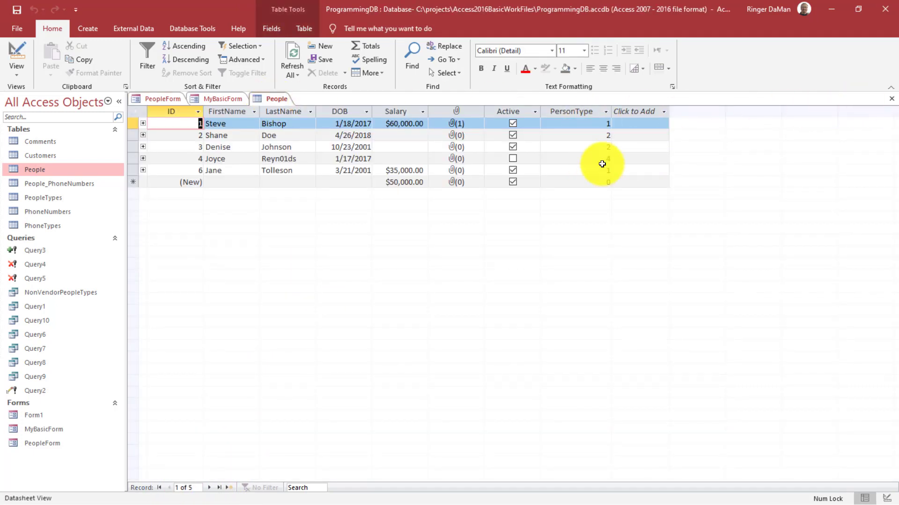
click(607, 159)
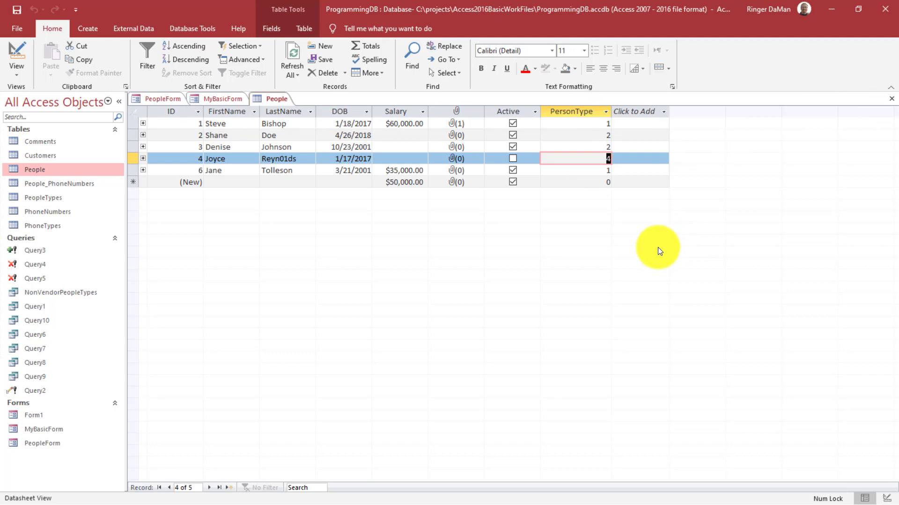
click(890, 98)
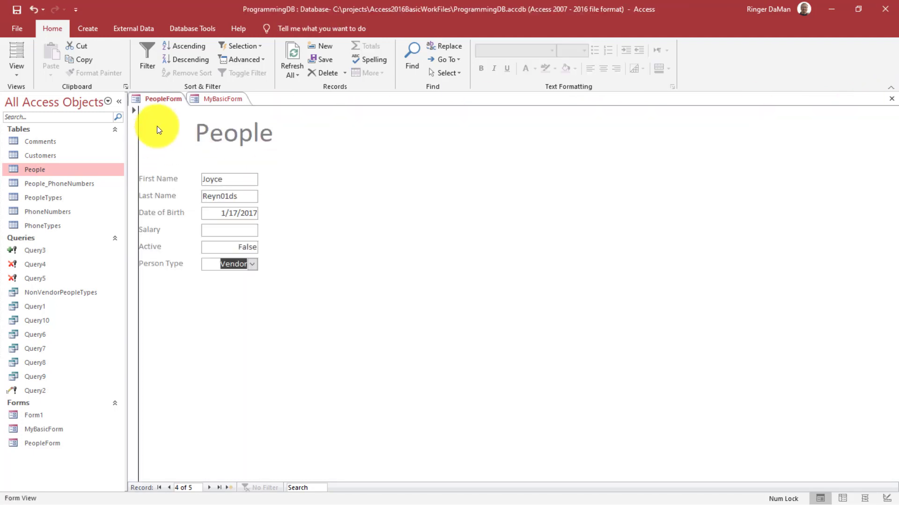
- Step through the form's records back to record 1, then forward to record 3
click(212, 488)
click(170, 488)
click(170, 488)
click(170, 488)
click(171, 488)
click(171, 488)
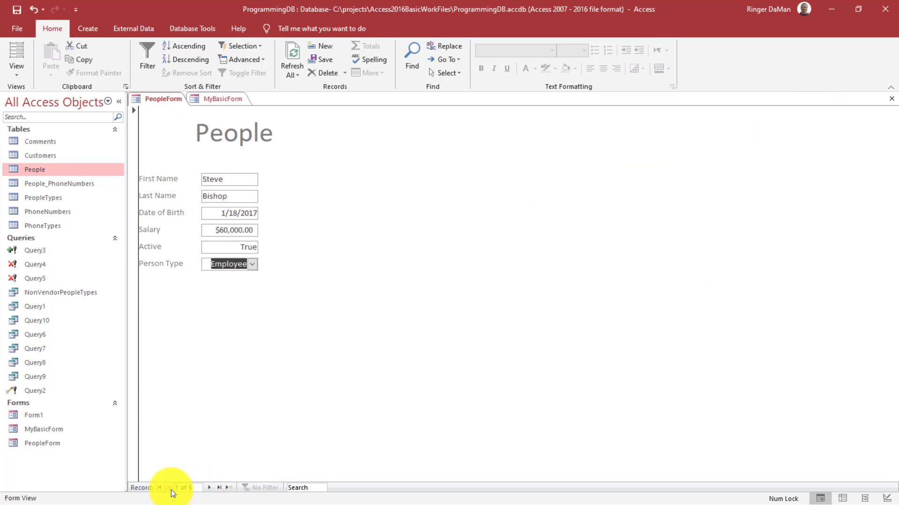
click(211, 487)
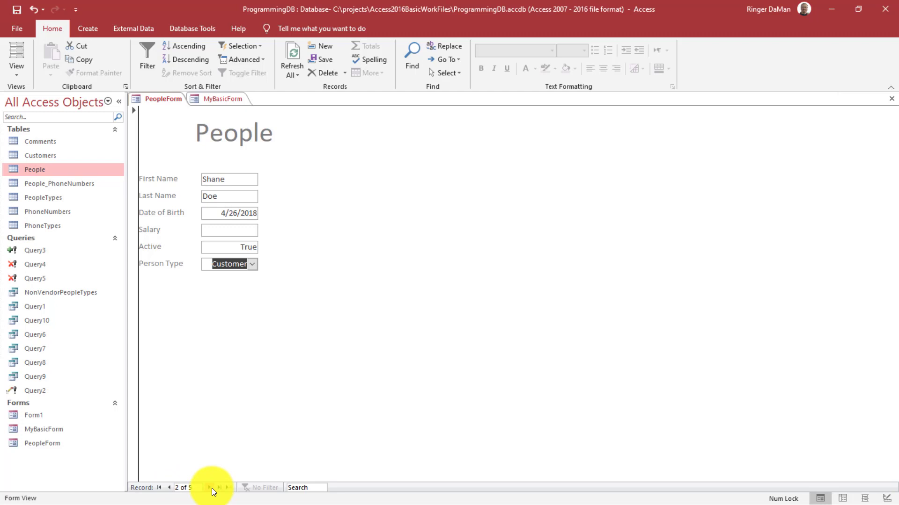
click(212, 488)
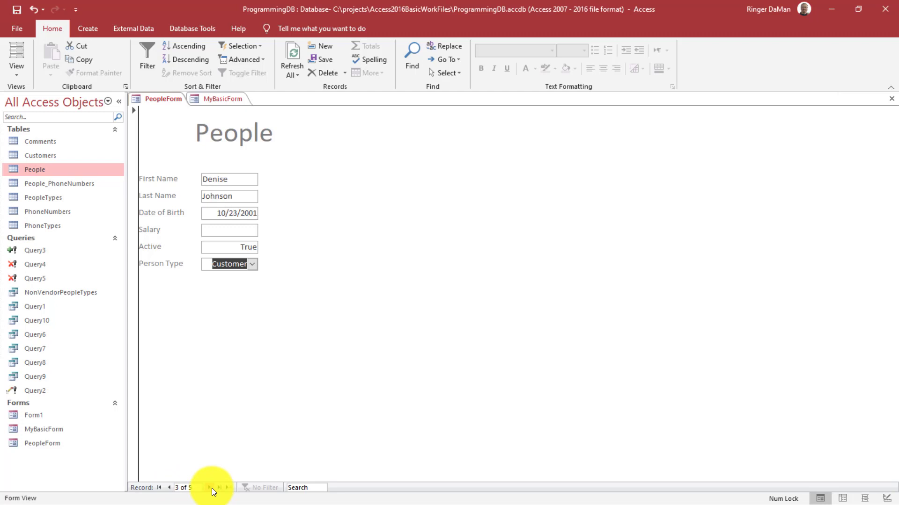
- Set record 3's Person Type to Vendor and move ahead to record 5
click(253, 263)
click(235, 300)
click(169, 487)
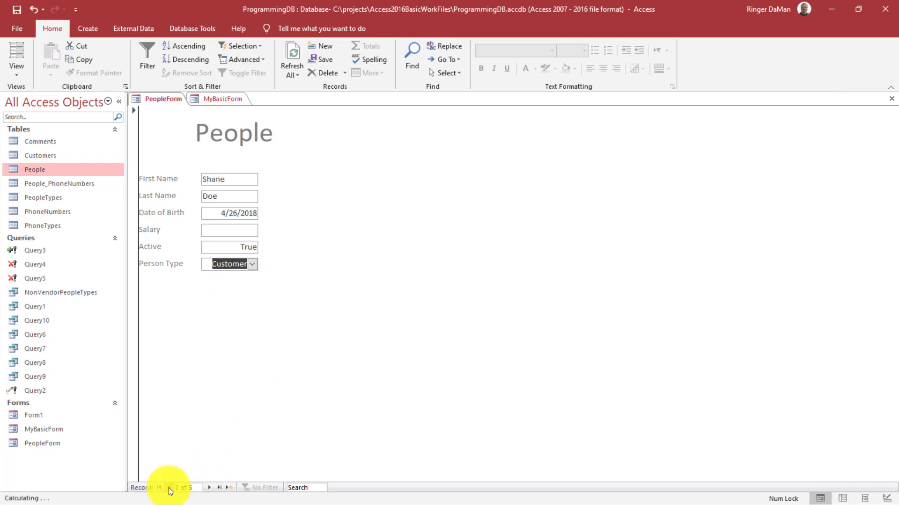
click(208, 488)
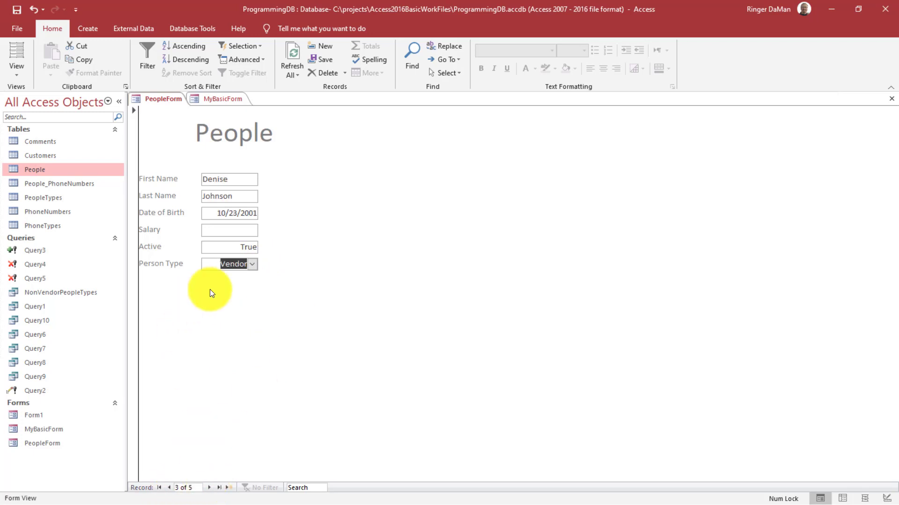
double_click(209, 488)
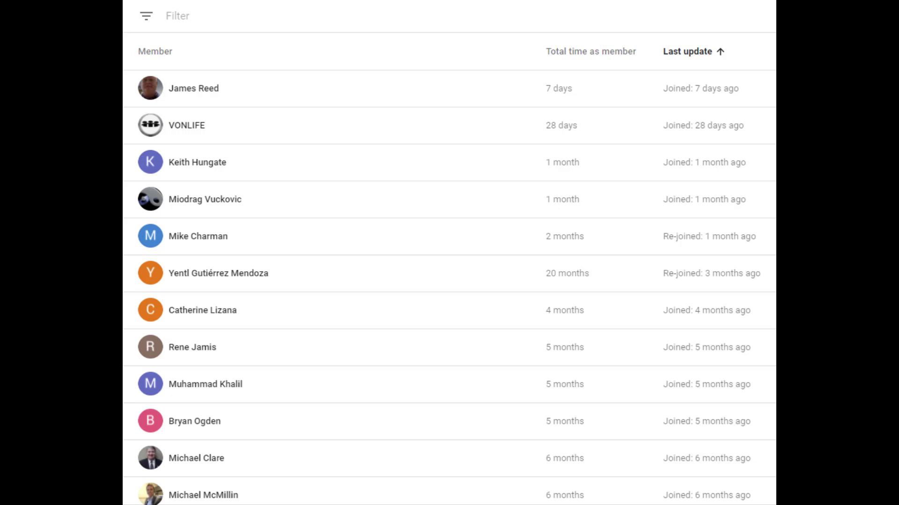
- Scroll the members list down to members of up to 21 months
scroll(449, 272, down, 9)
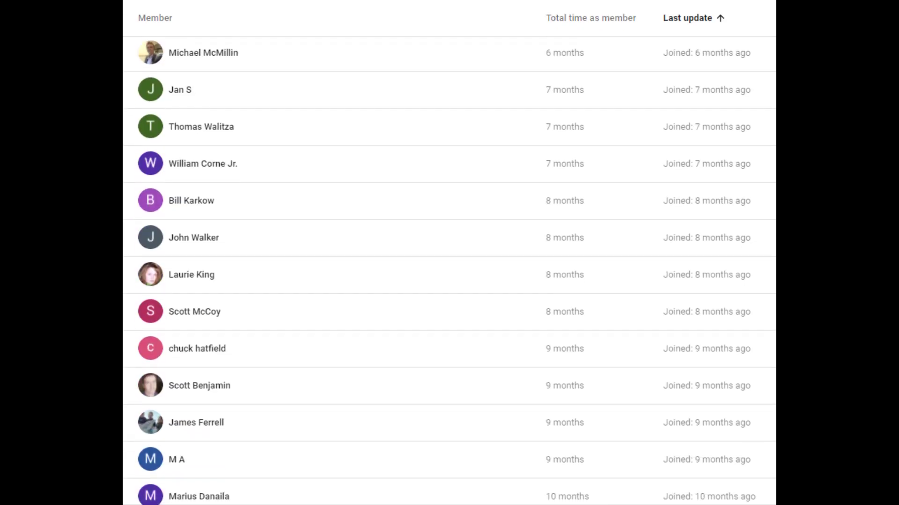
scroll(449, 271, down, 9)
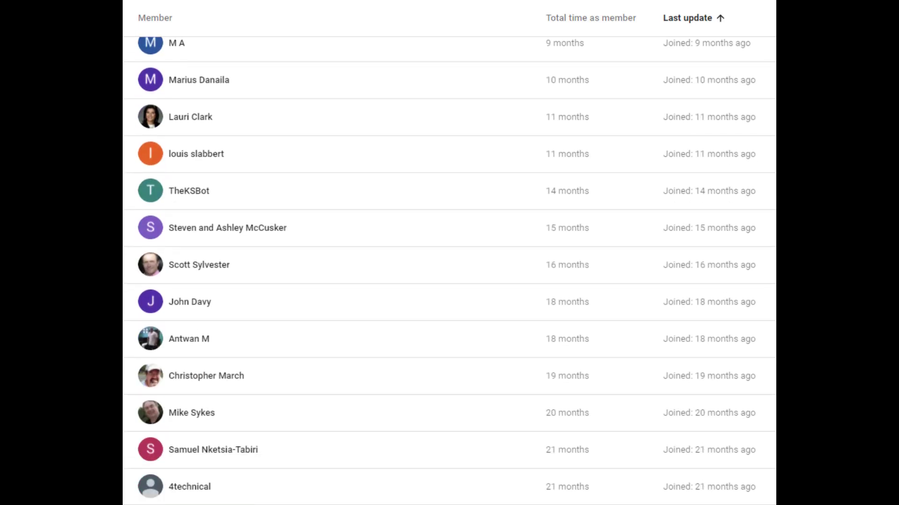